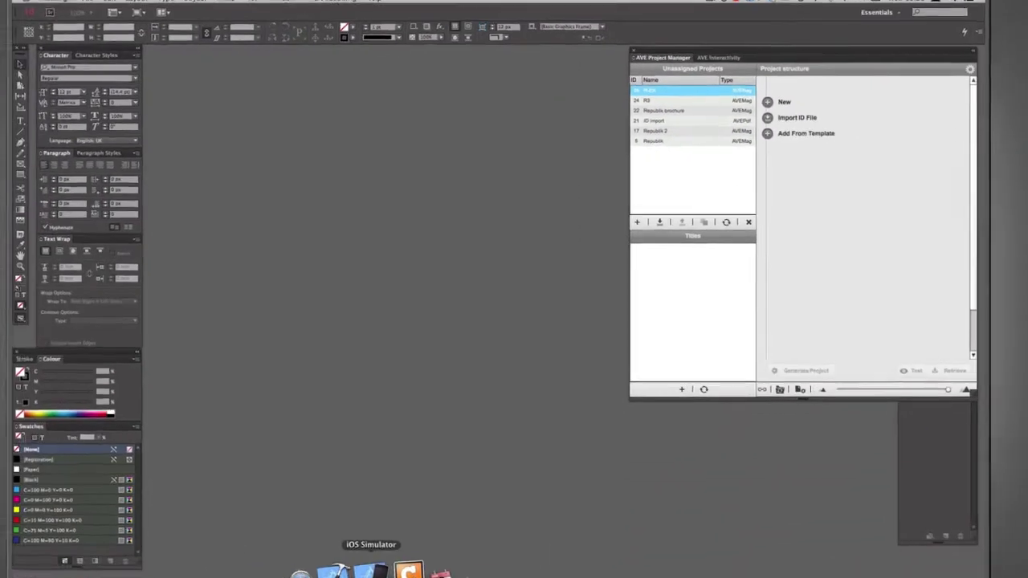
Relaunch JB My Kiosk in the iPad simulator to show its library, then return to InDesign.
left_click(383, 550)
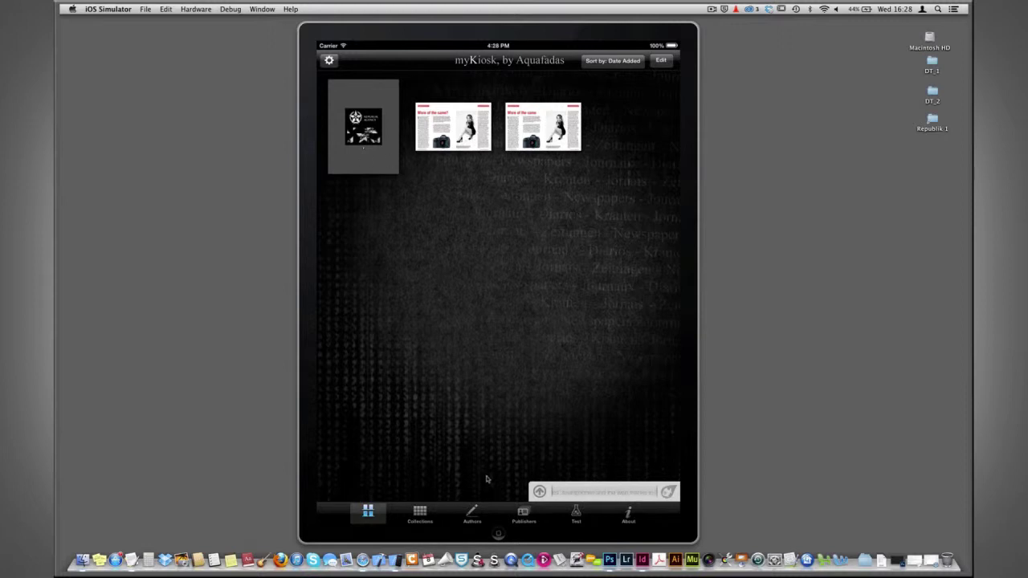
left_click(498, 535)
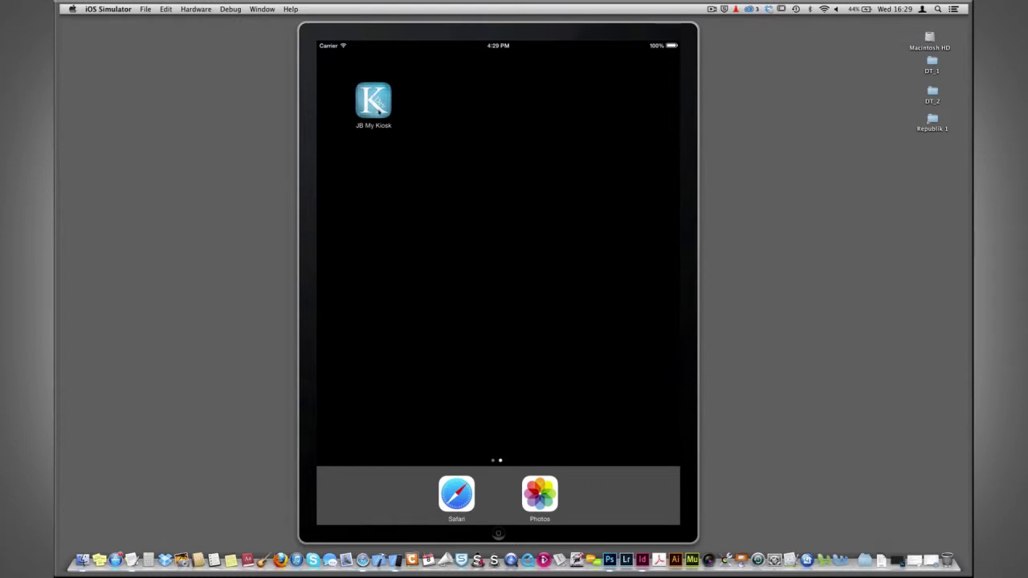
left_click(378, 112)
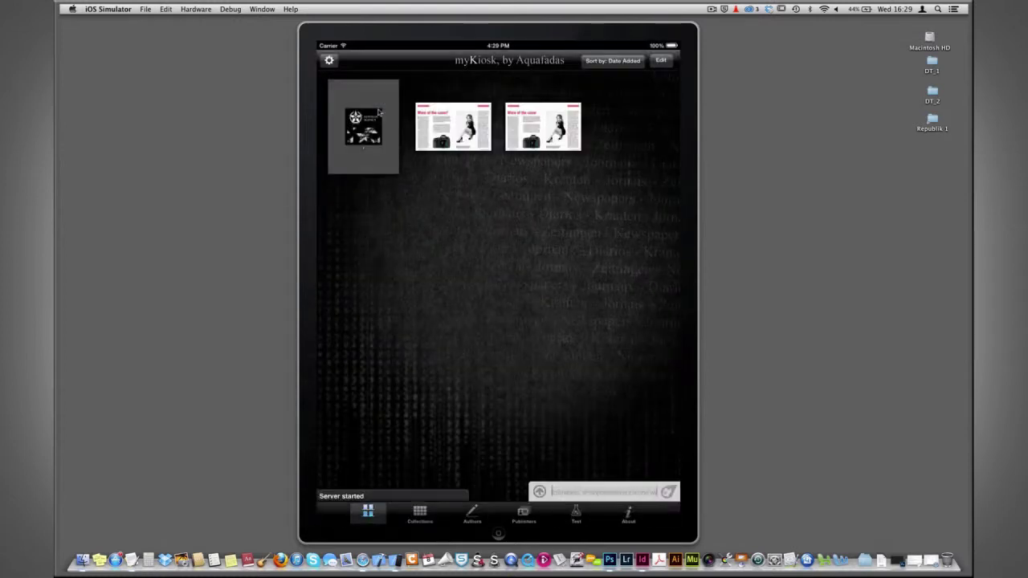
left_click(641, 554)
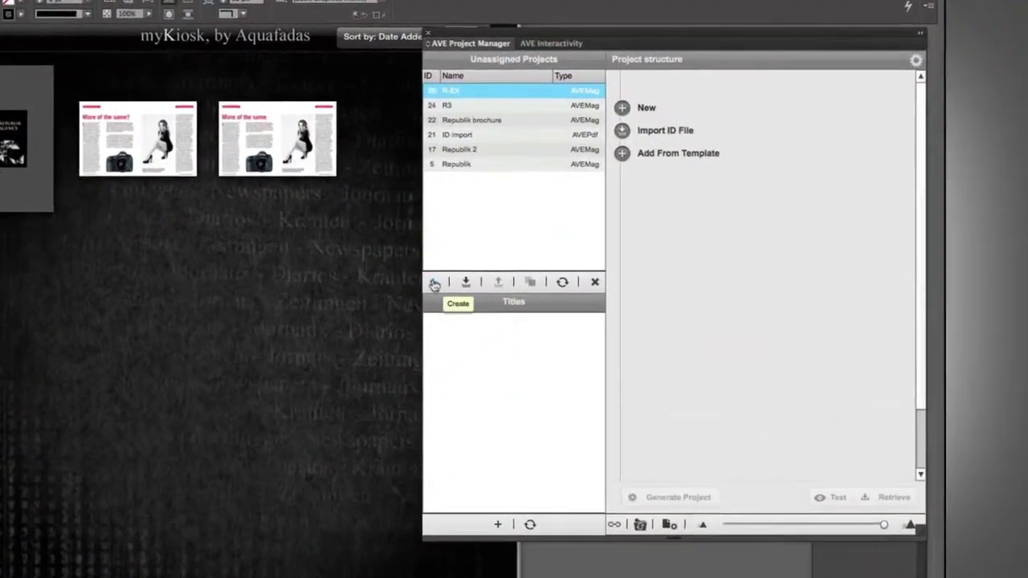
Add a new AVE project 'Simple PDF import' with project type AVEPdf.
left_click(434, 283)
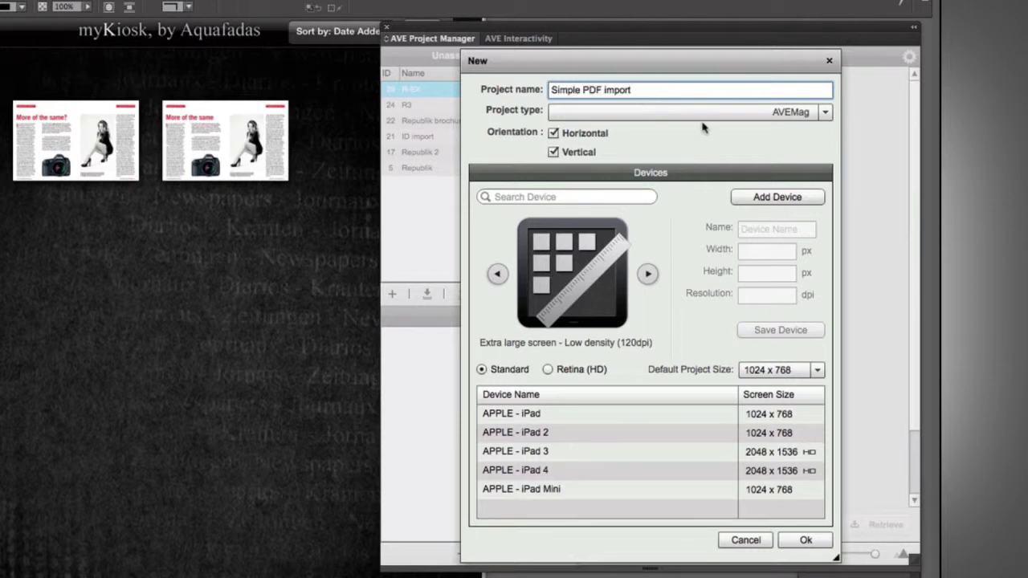
left_click(641, 115)
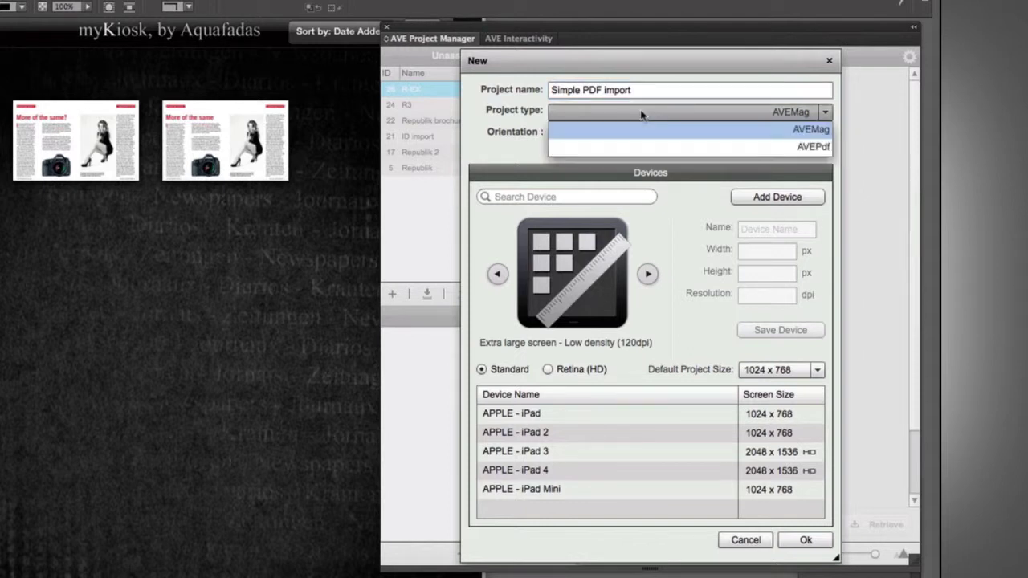
left_click(727, 148)
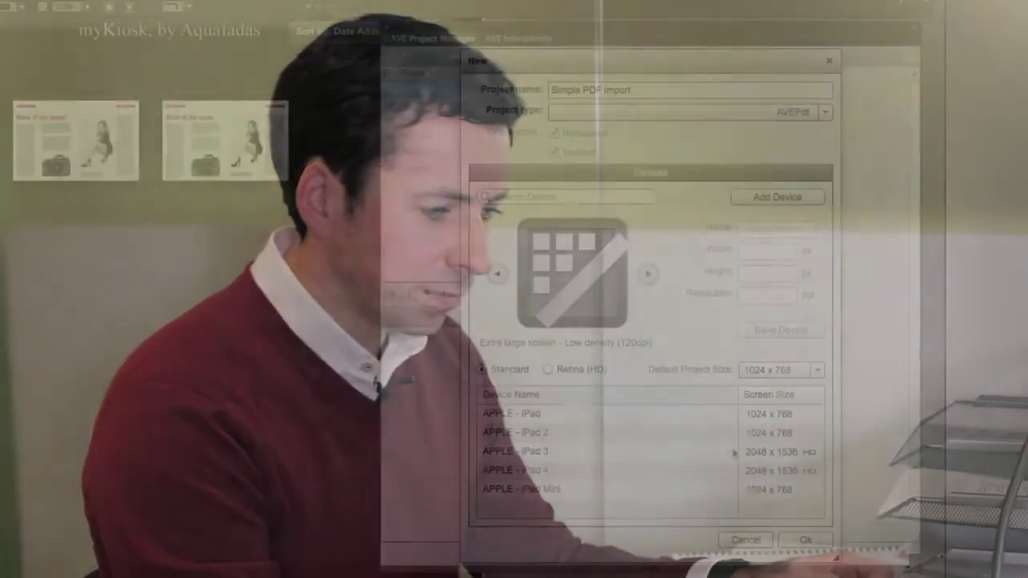
left_click(792, 543)
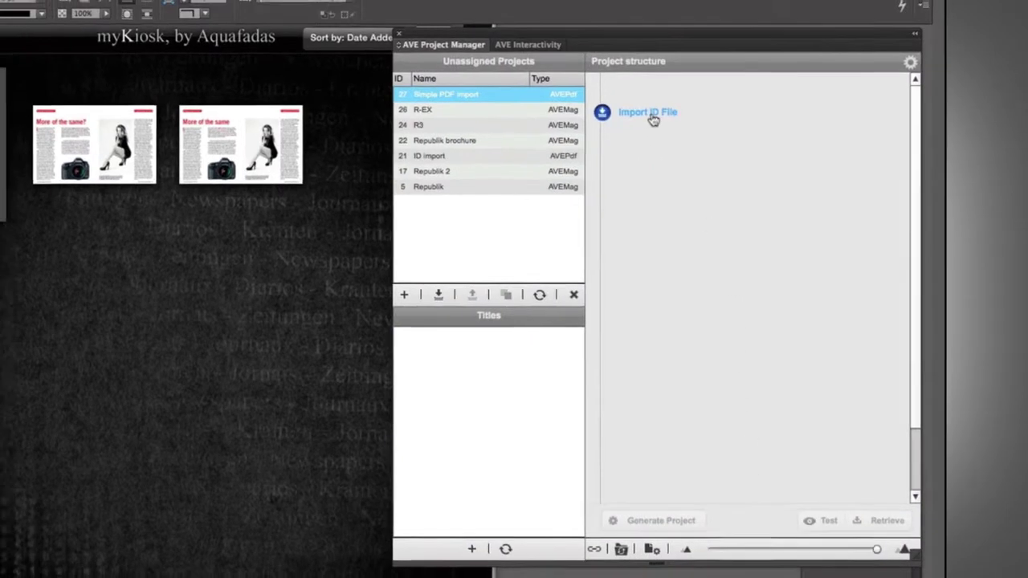
Import the TP-2013 .indd magazine file and pan to its right-hand page.
left_click(647, 112)
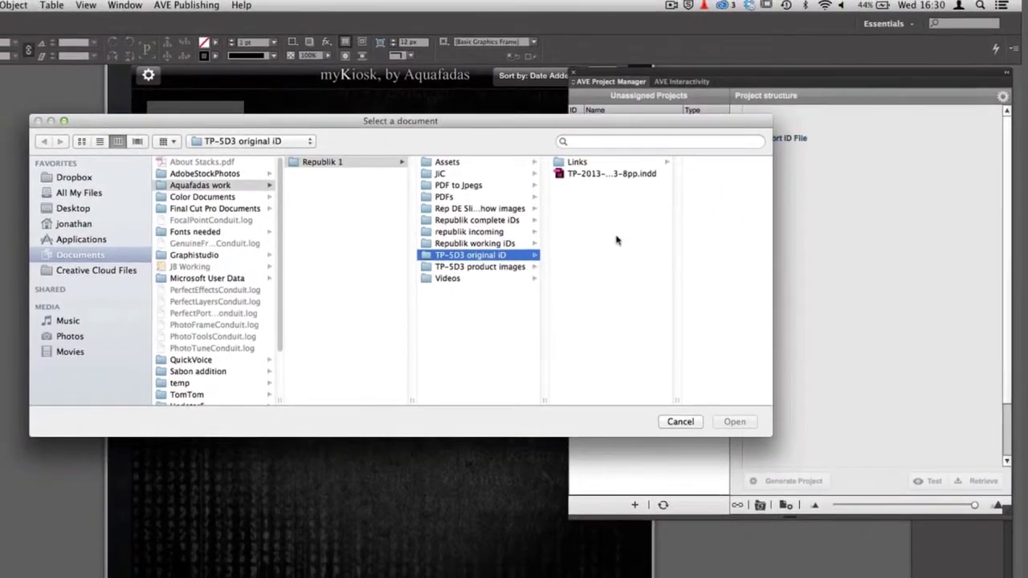
left_click(622, 174)
left_click(732, 423)
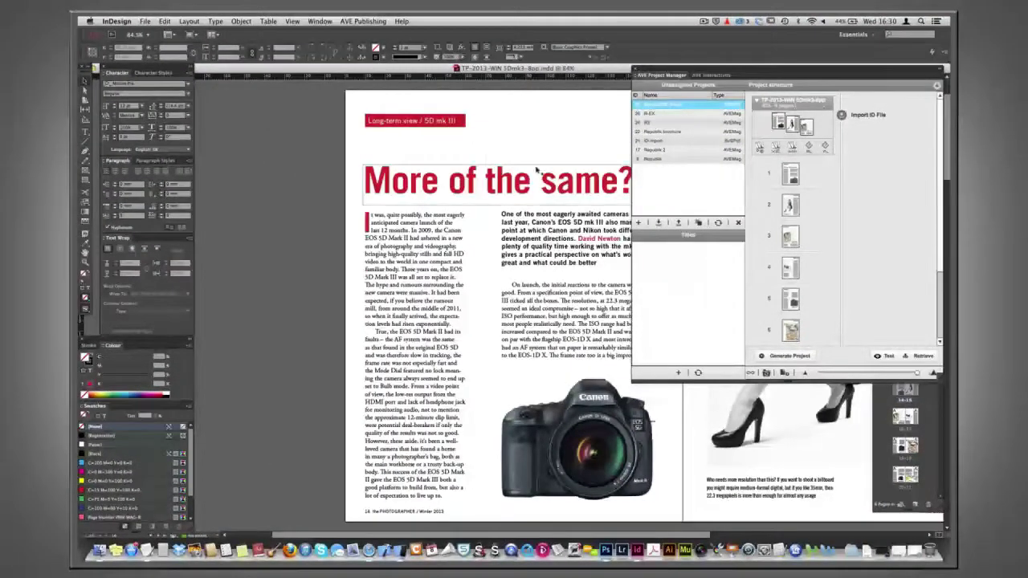
left_click_drag(552, 152, 395, 152)
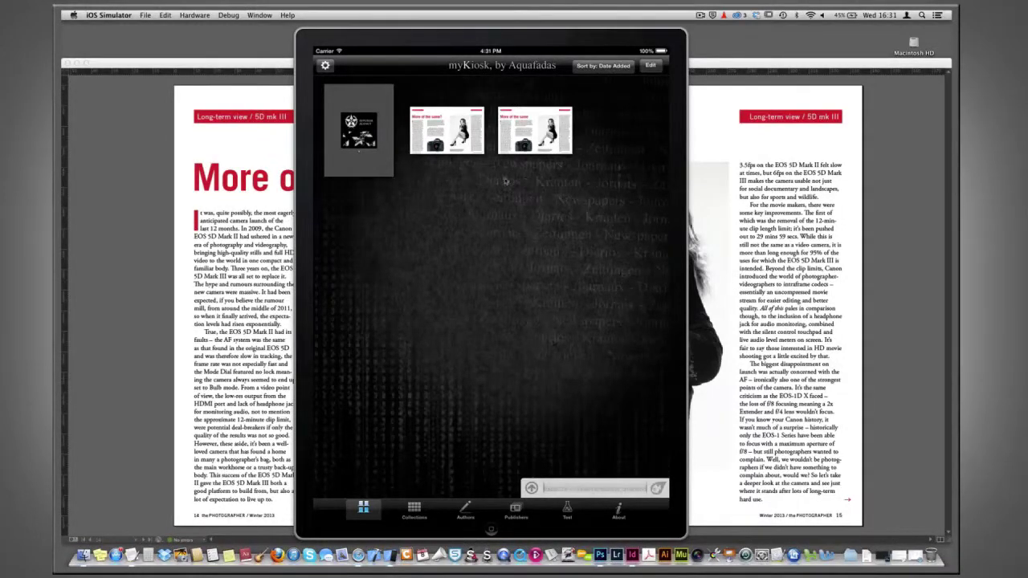
Open the Simple PDF import publication in myKiosk and page back to page 15.
left_click(456, 135)
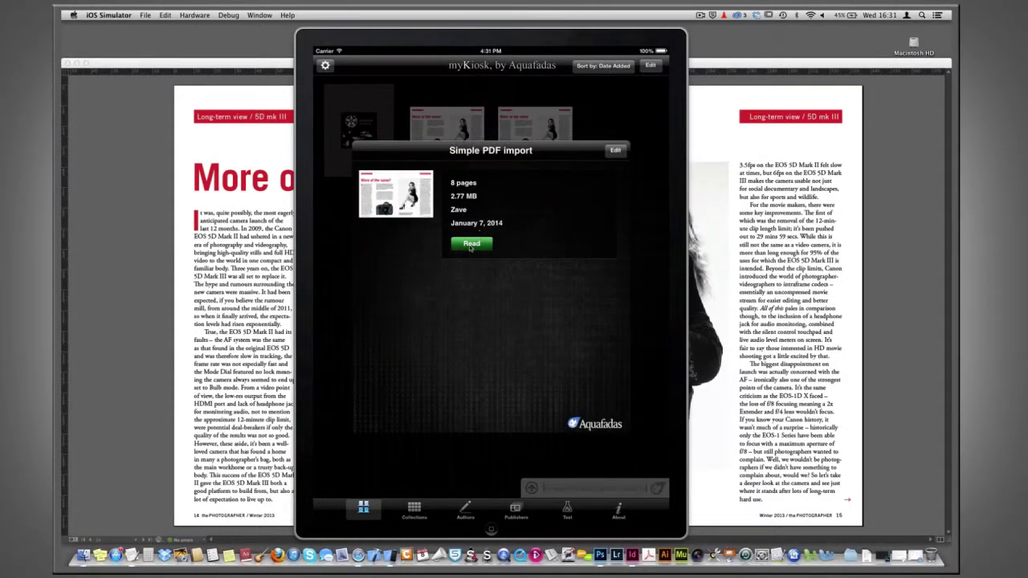
left_click(470, 246)
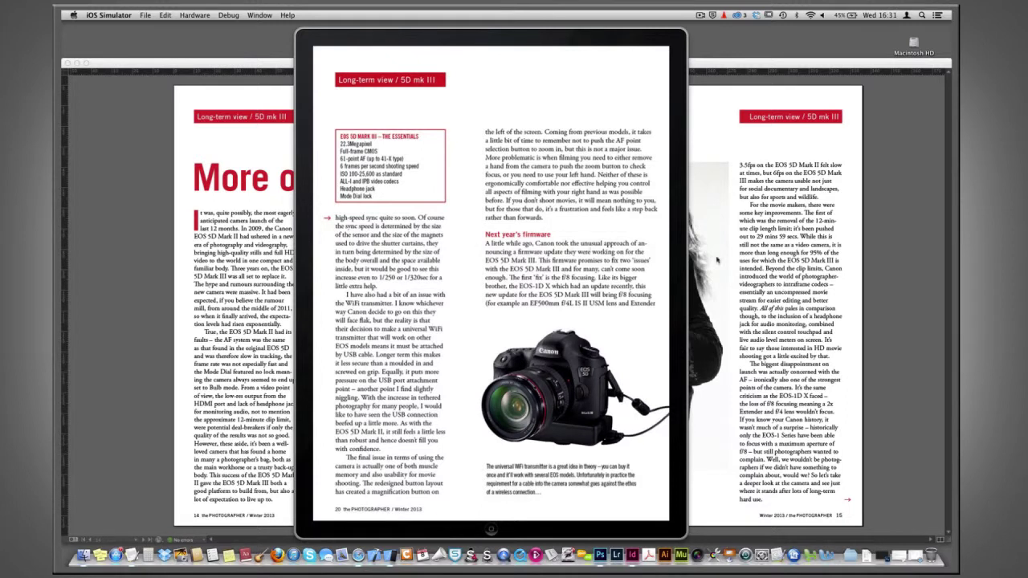
left_click_drag(532, 244, 673, 247)
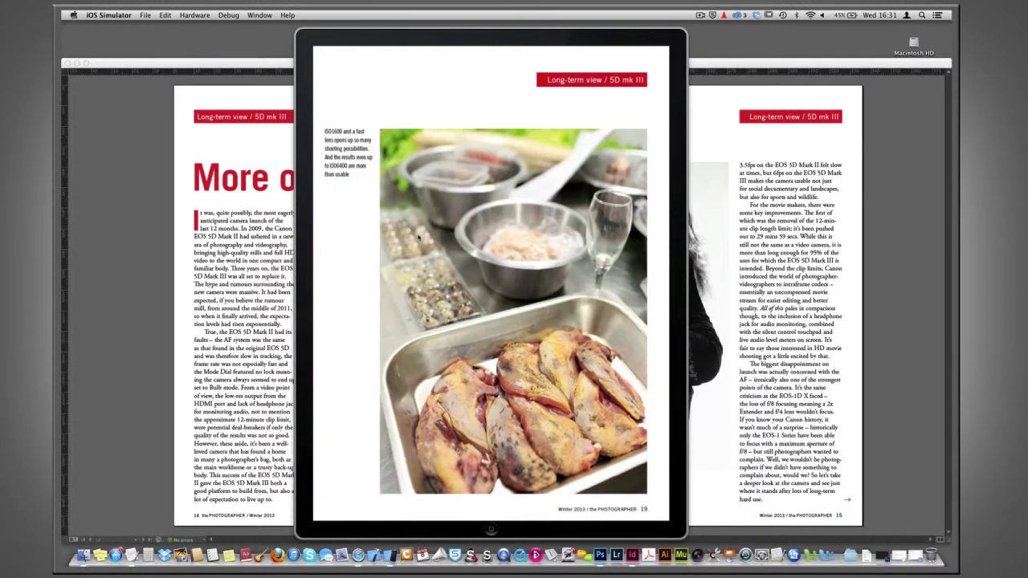
left_click_drag(418, 238, 429, 241)
left_click_drag(501, 242, 520, 239)
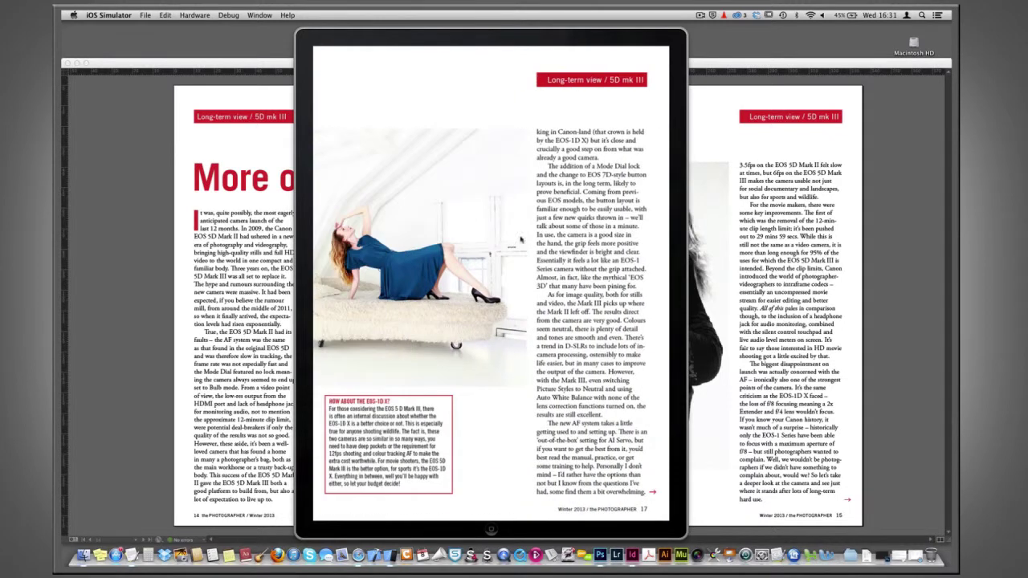
mouse_move(396, 213)
left_mouse_down()
mouse_move(434, 240)
mouse_move(521, 233)
left_mouse_up()
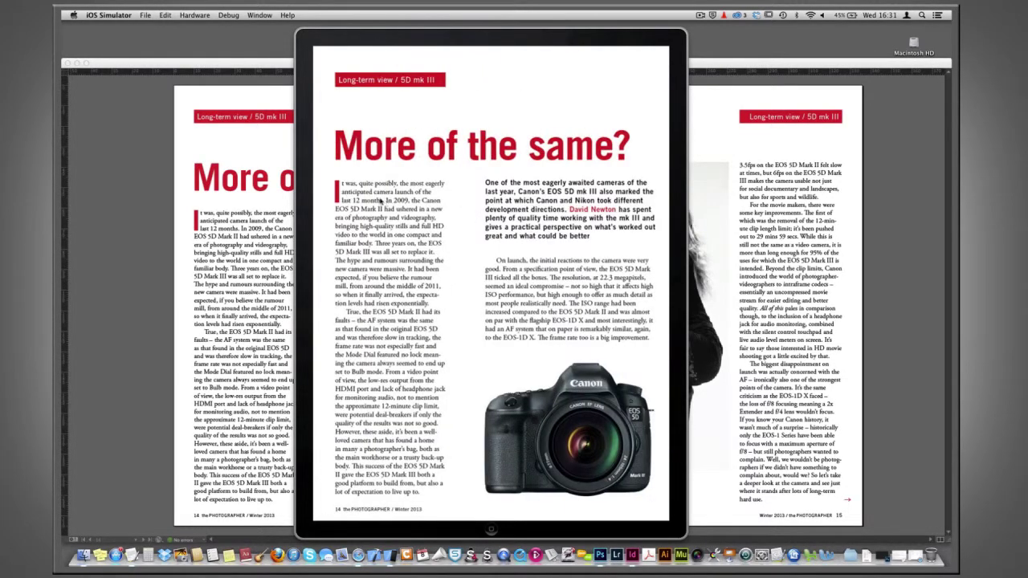
Zoom in on the first text column, zoom back out, and rotate to landscape.
double_click(380, 200)
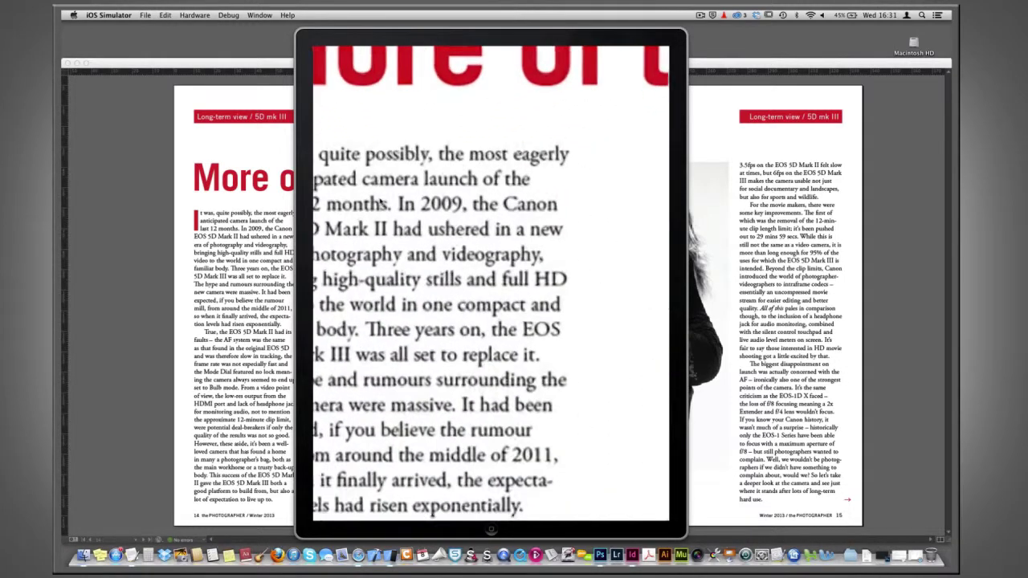
double_click(411, 204)
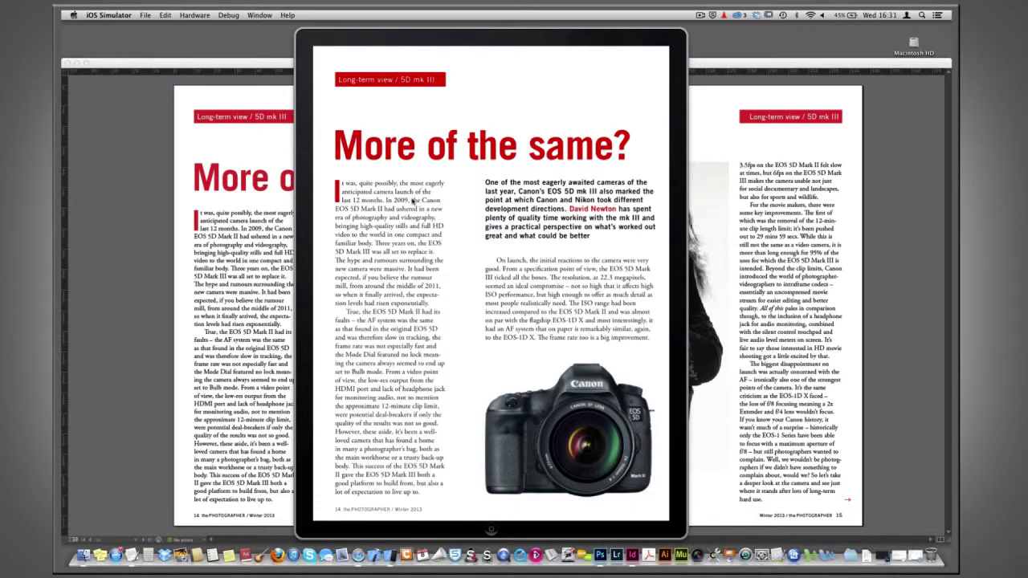
key("super+Right")
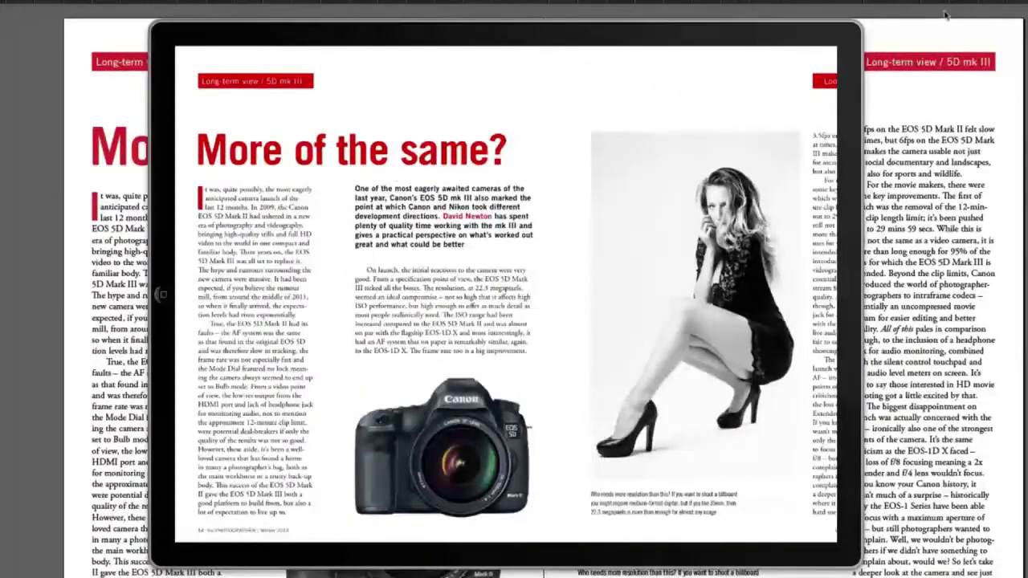
Set the reader's Content Mode to fit whole pages, then advance to spread 5–6.
left_click(791, 53)
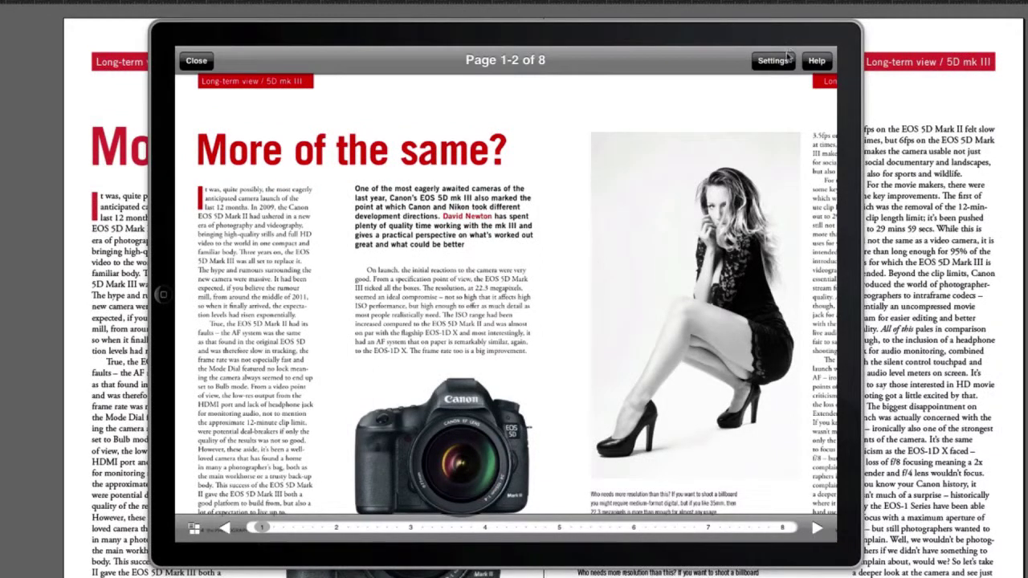
left_click(774, 62)
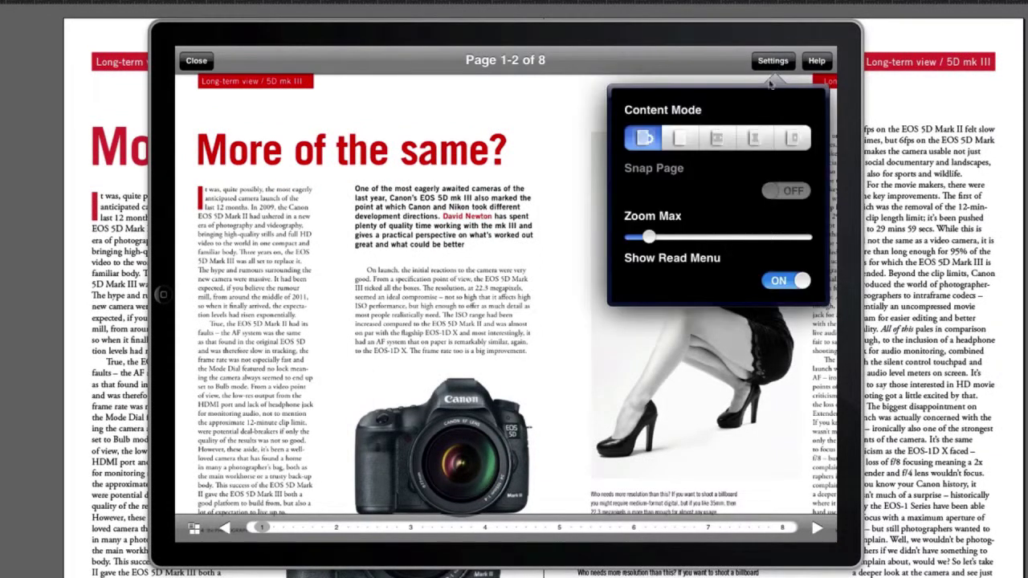
left_click(717, 139)
left_click(534, 250)
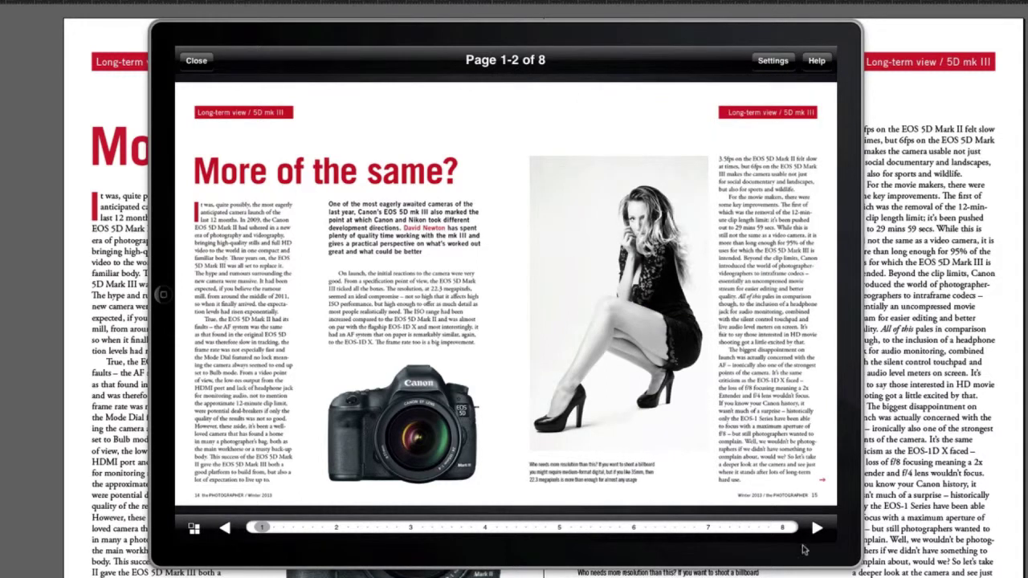
left_click(817, 530)
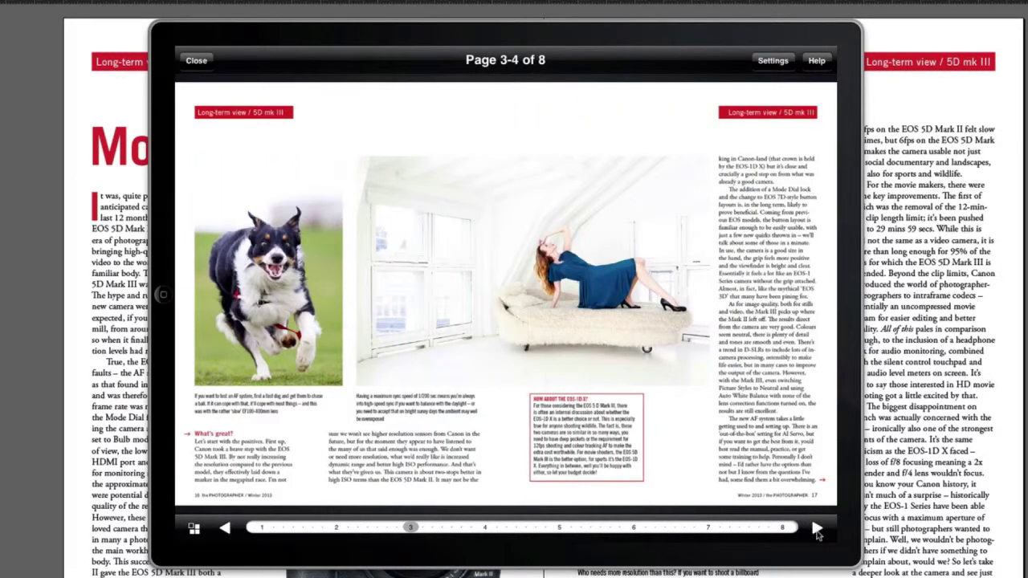
left_click(816, 530)
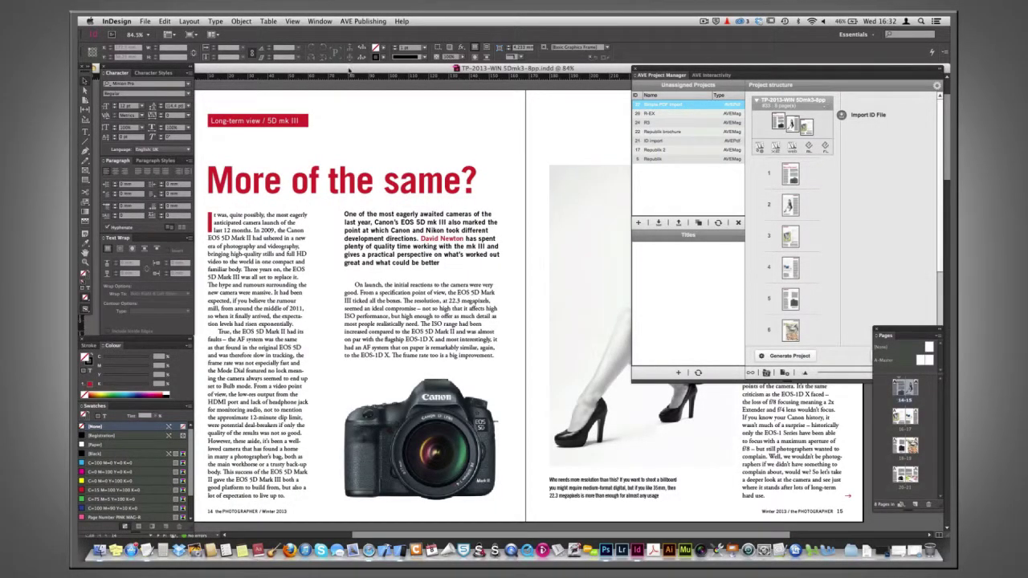
Close the magazine layout and create an AVEPdf project named 'Enriched article'.
left_click_drag(349, 71, 495, 81)
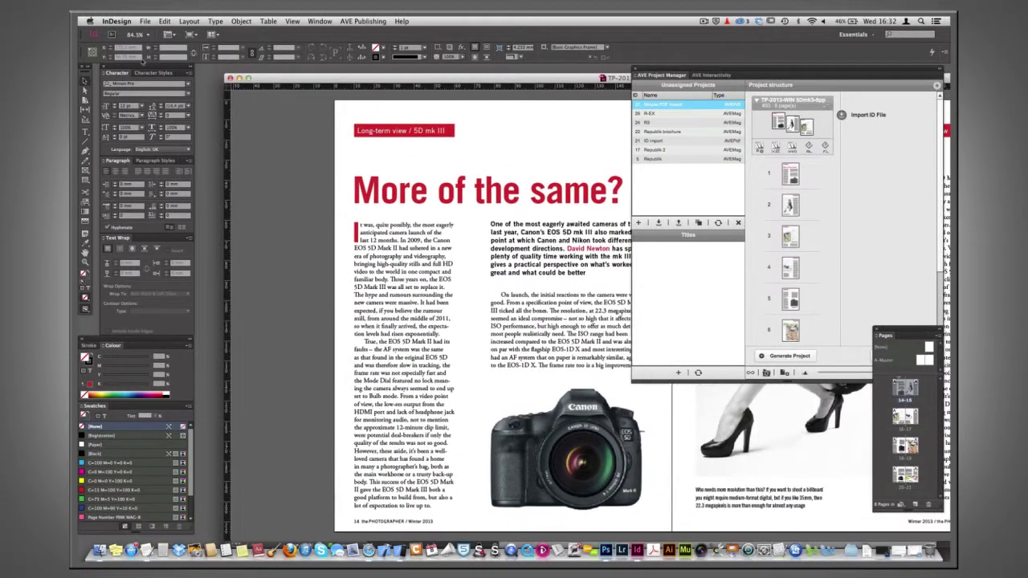
left_click(231, 78)
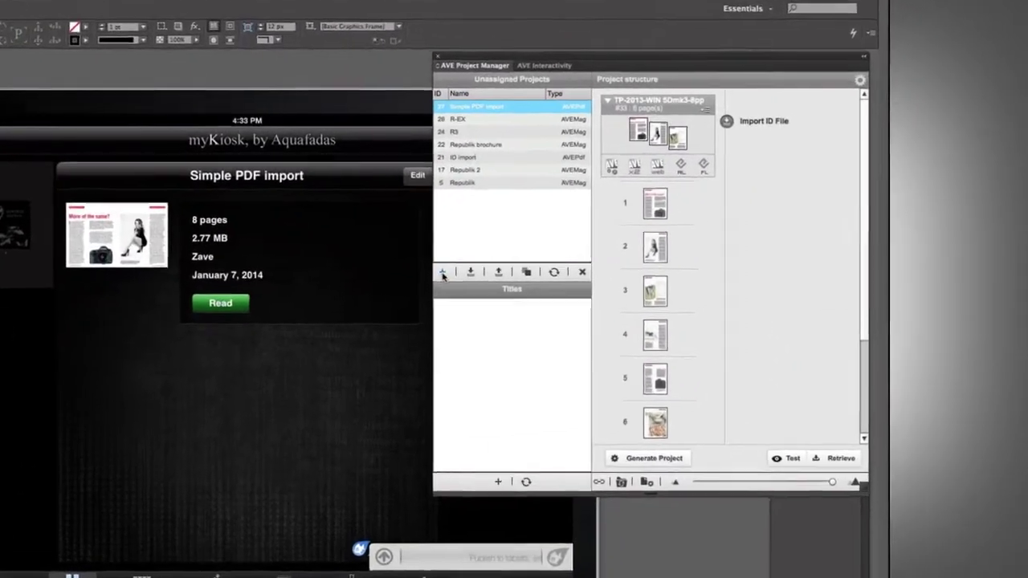
left_click(498, 262)
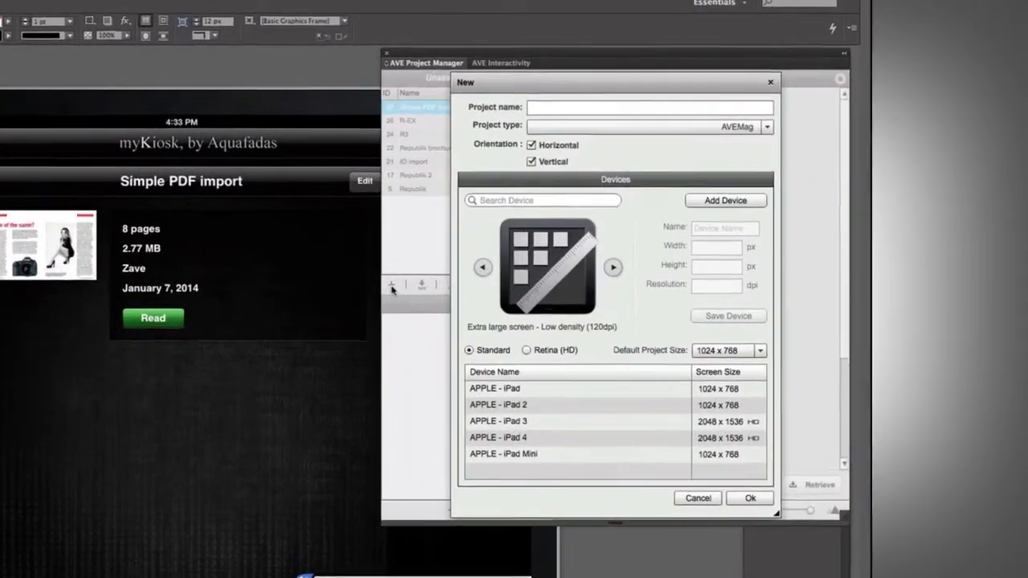
left_click(550, 107)
type("Enriched article")
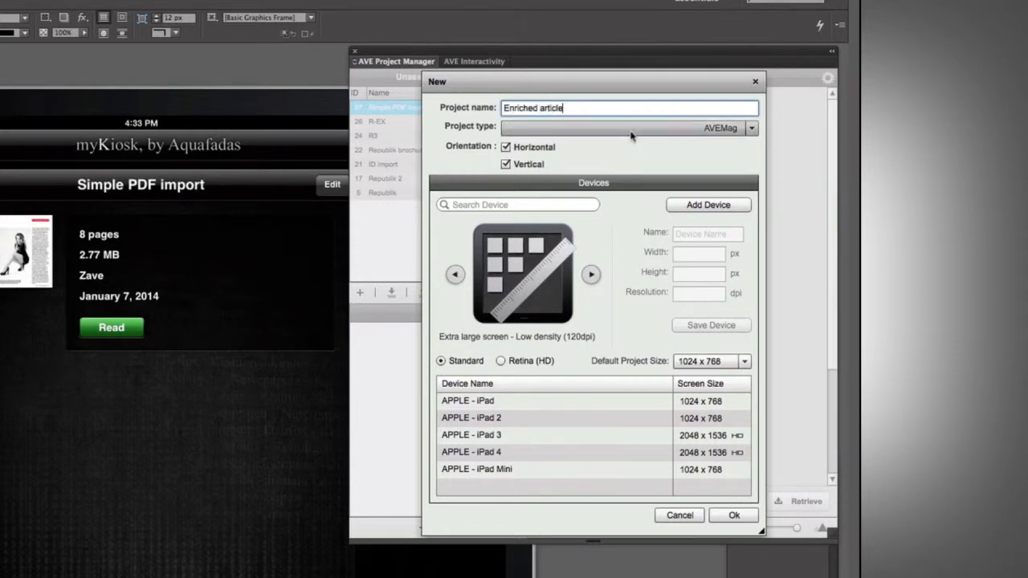
left_click(631, 131)
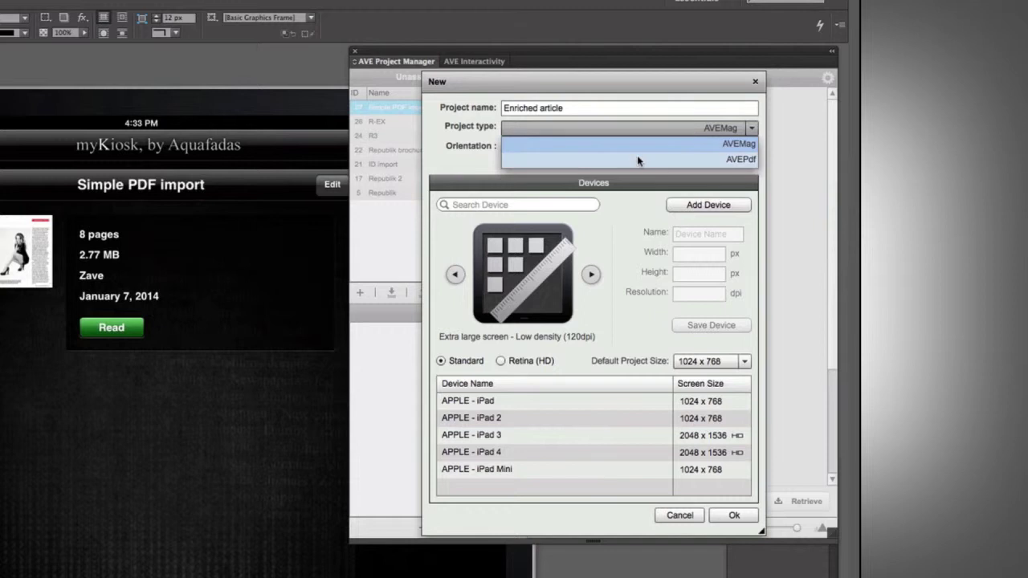
left_click(636, 157)
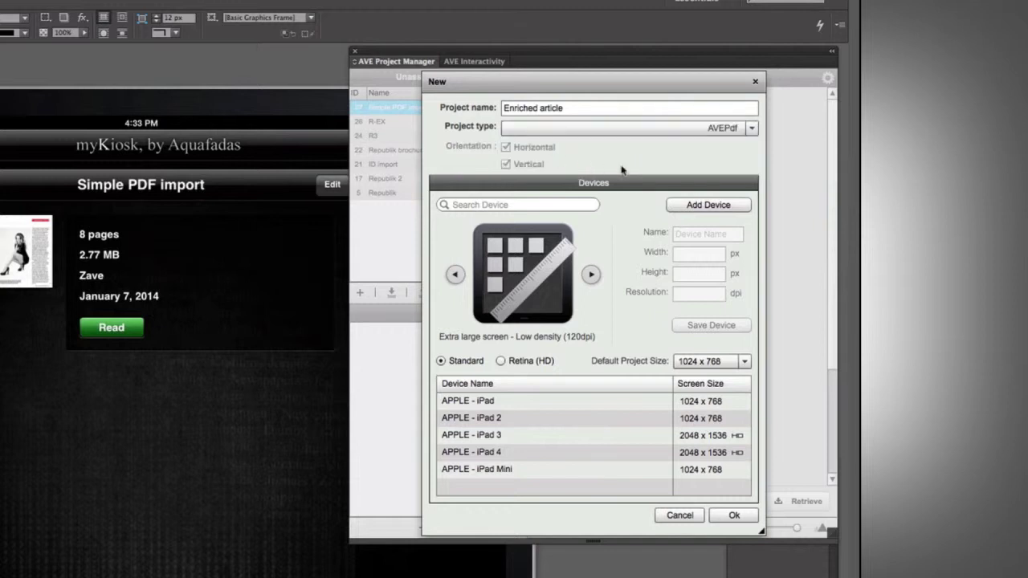
left_click(720, 515)
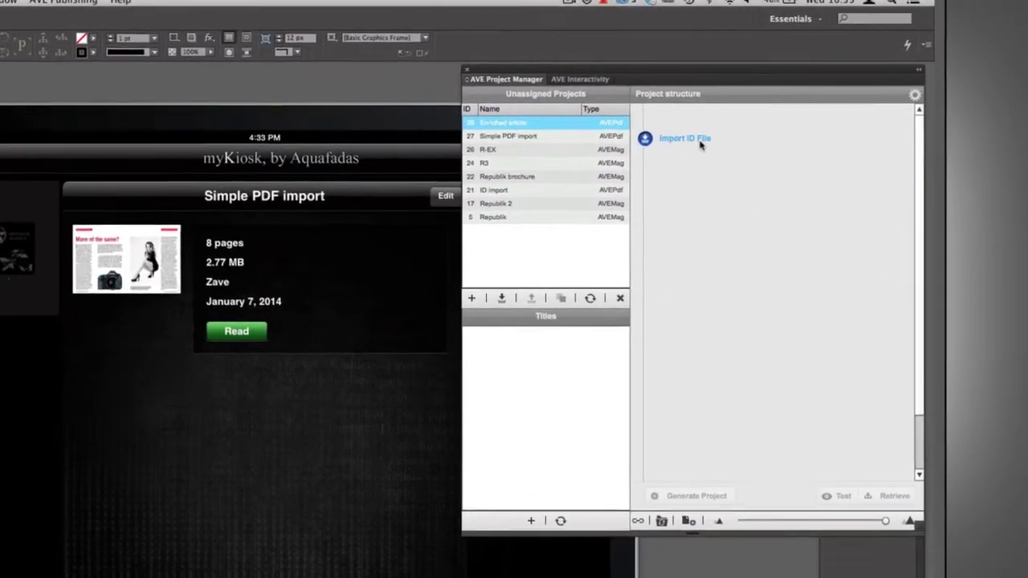
Import the 8-page camera article .indd into the Enriched article project.
left_click(698, 141)
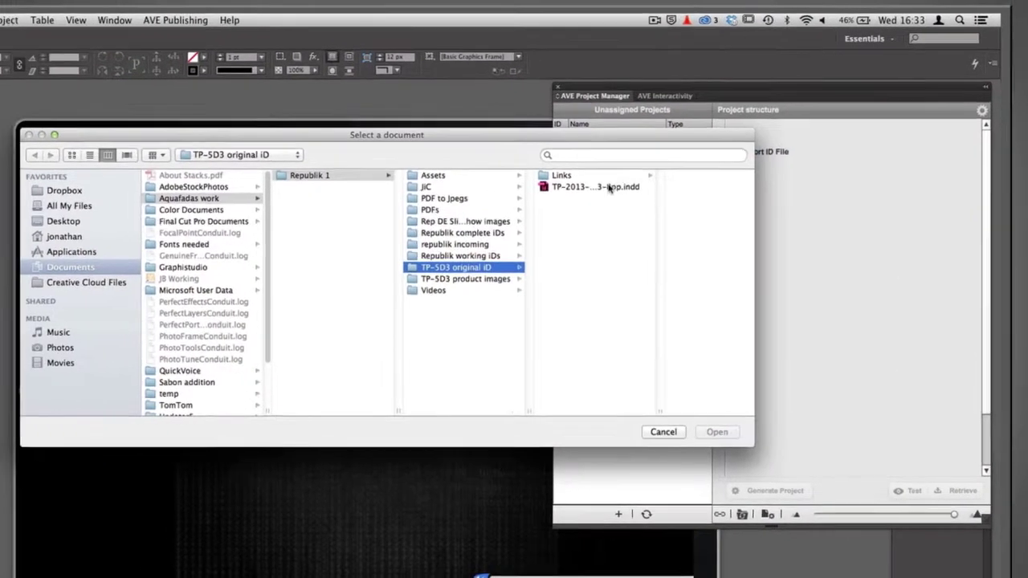
left_click(594, 195)
left_click(752, 431)
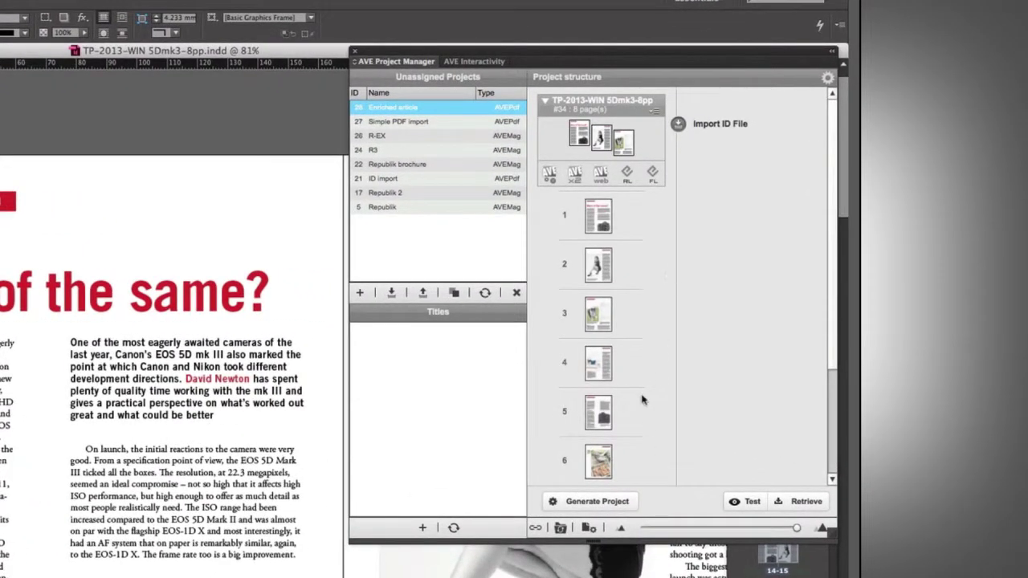
mouse_move(831, 346)
left_mouse_down()
mouse_move(824, 447)
mouse_move(821, 299)
left_mouse_up()
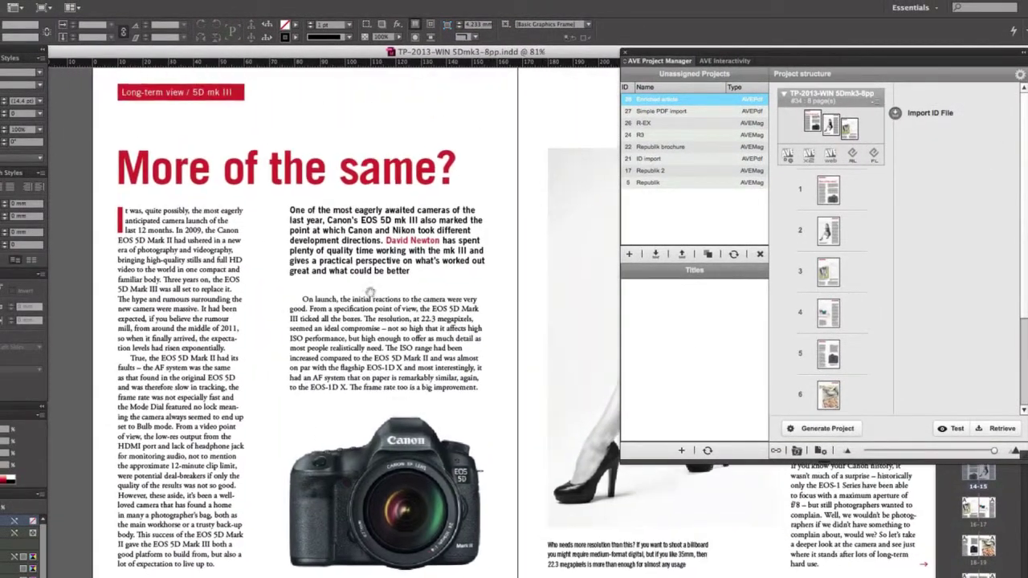
Select the camera photo frame and show its AVE Interactivity 'To assign as' options.
left_click(378, 498)
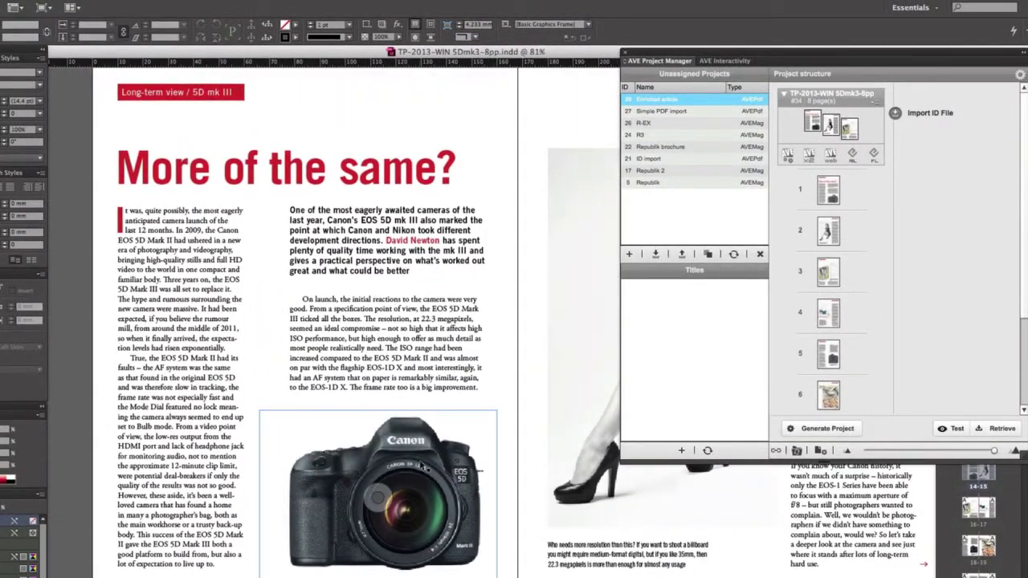
left_click(725, 61)
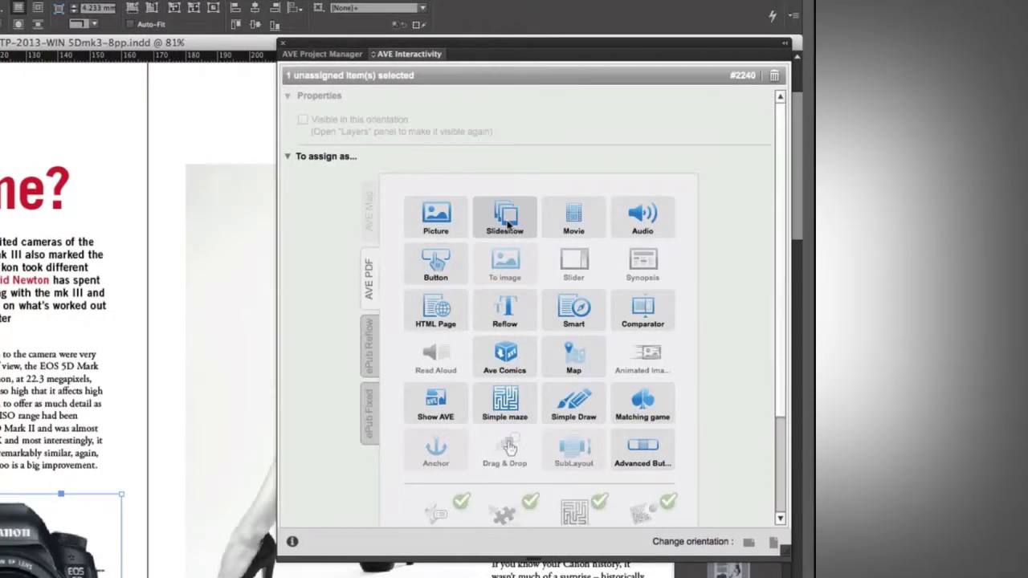
Make the camera photo a Simple Slideshow loaded with the EOS jpgs from TP-5D3 product images.
left_click(506, 223)
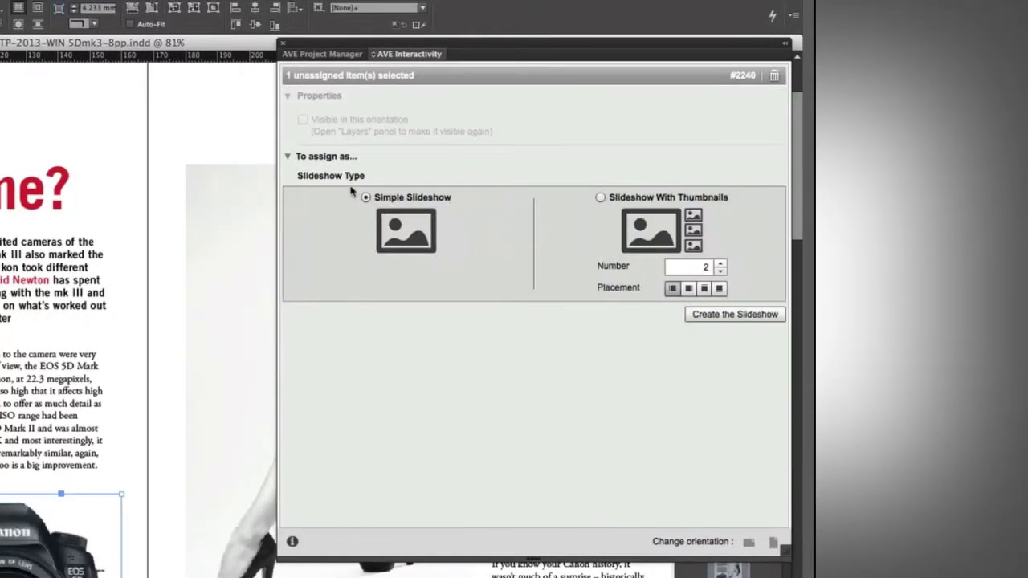
left_click(747, 318)
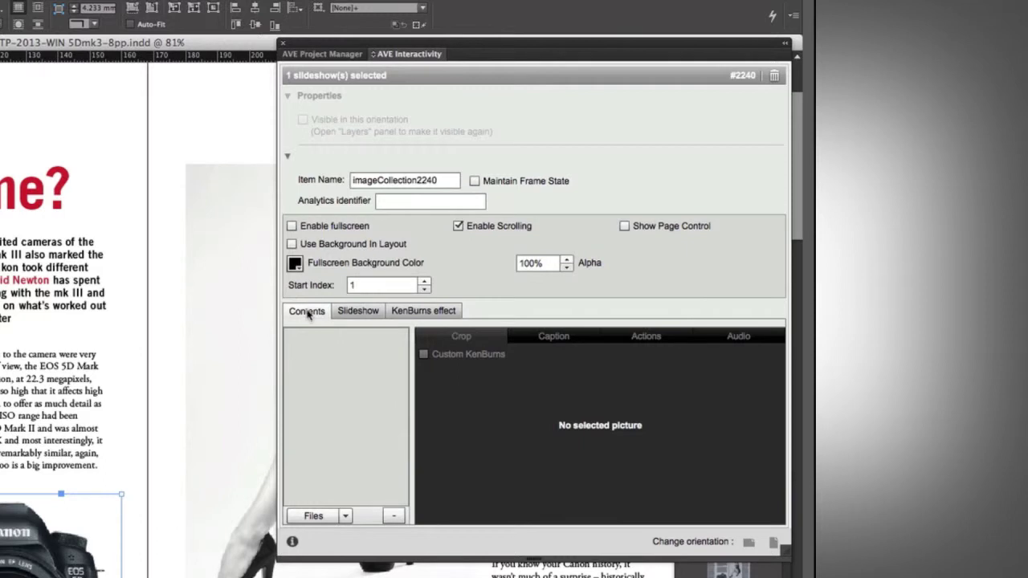
left_click(312, 518)
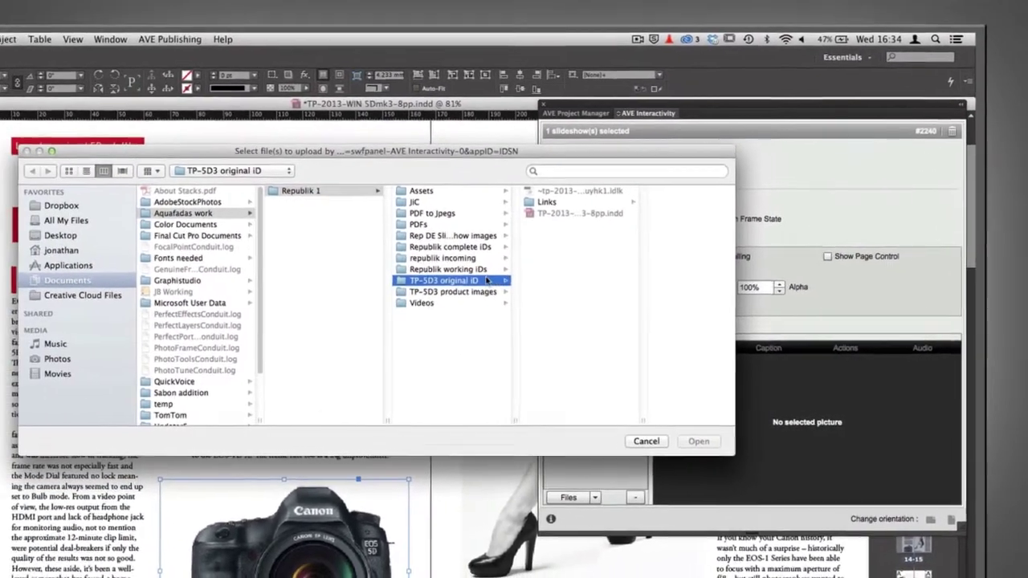
left_click(489, 296)
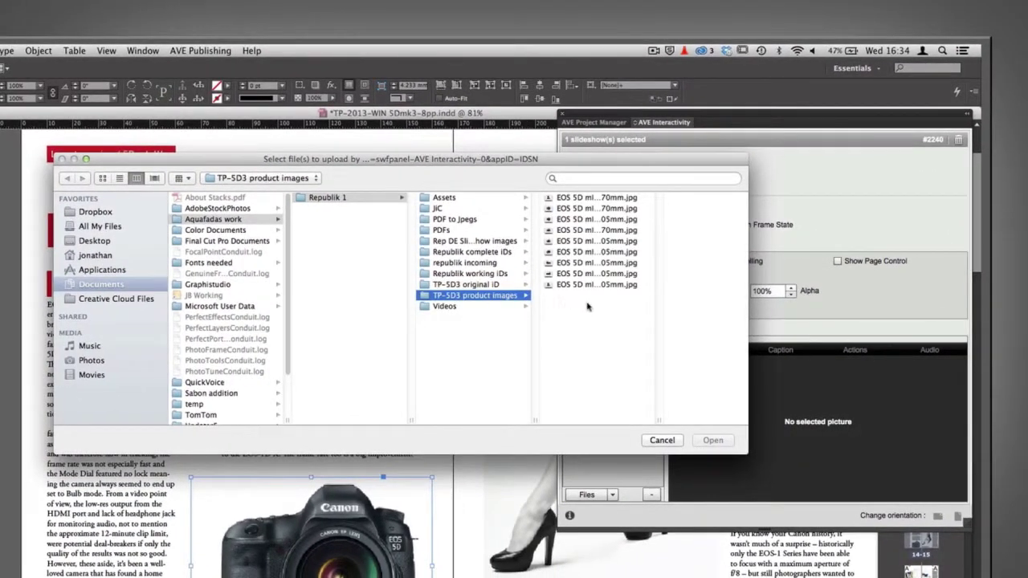
left_click_drag(587, 306, 597, 198)
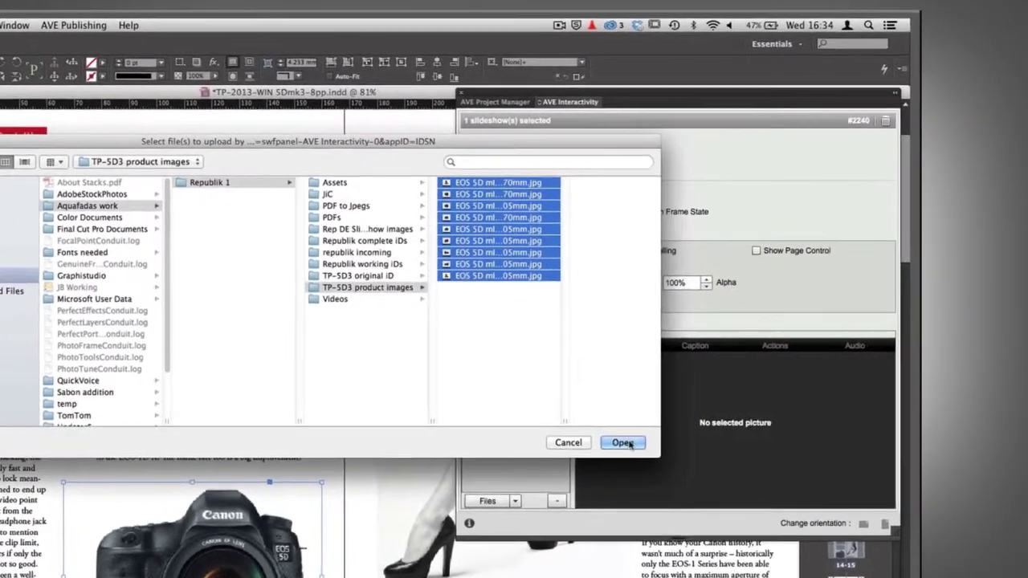
left_click(676, 440)
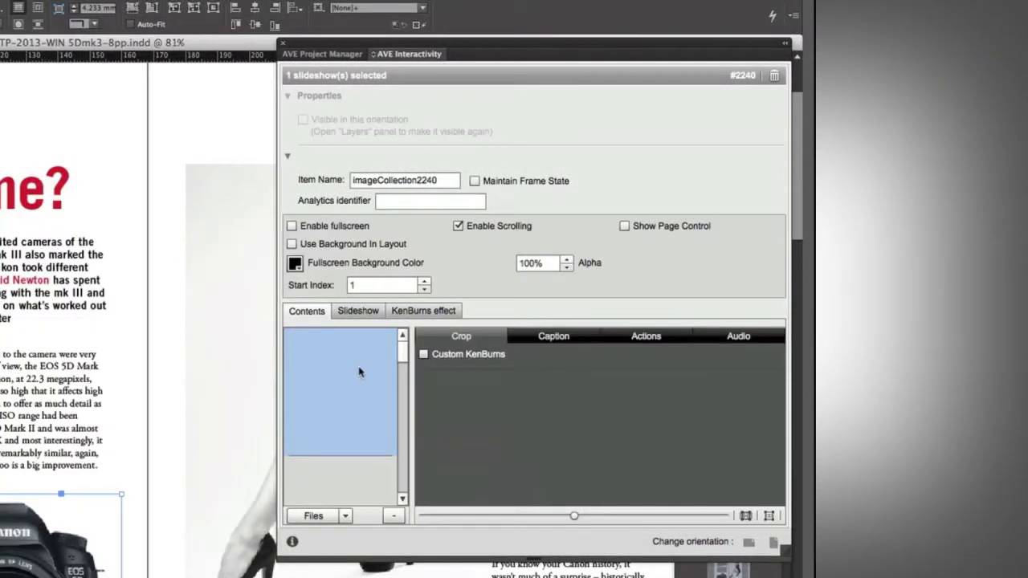
mouse_move(403, 359)
left_mouse_down()
mouse_move(403, 423)
mouse_move(400, 347)
left_mouse_up()
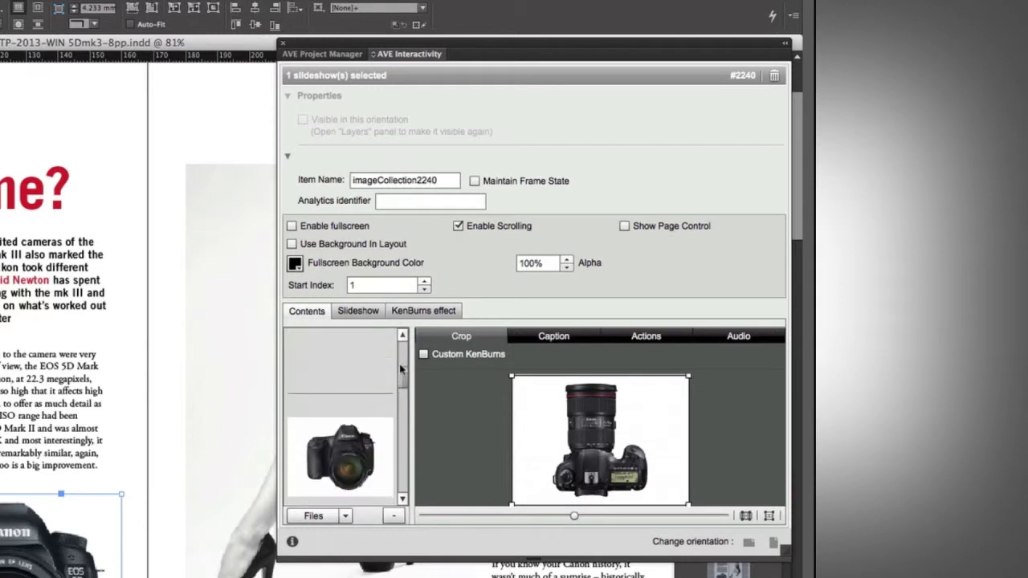
Enable slideshow animation and set the transition effect to fade.
left_click(366, 314)
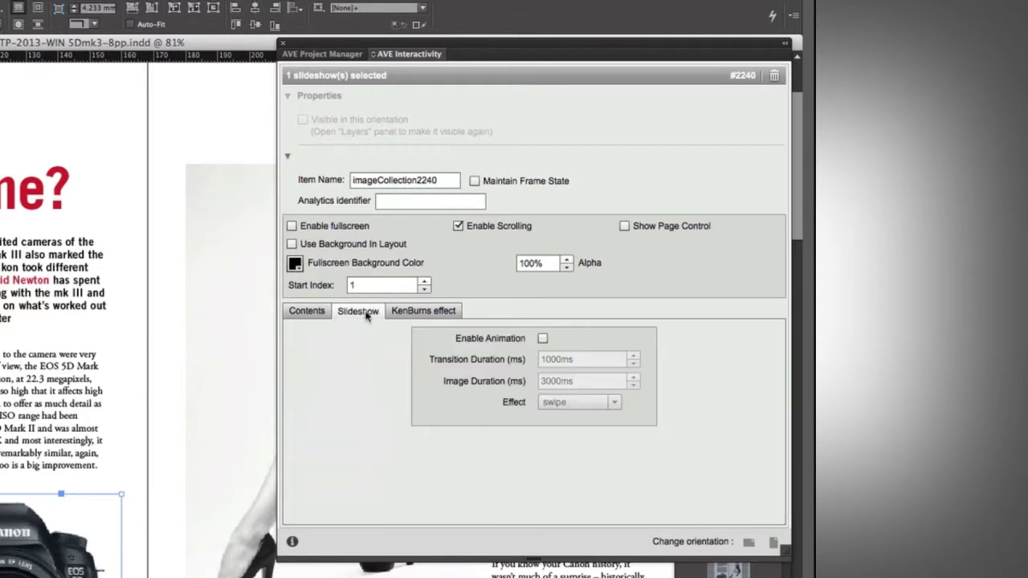
left_click(543, 338)
left_click(570, 404)
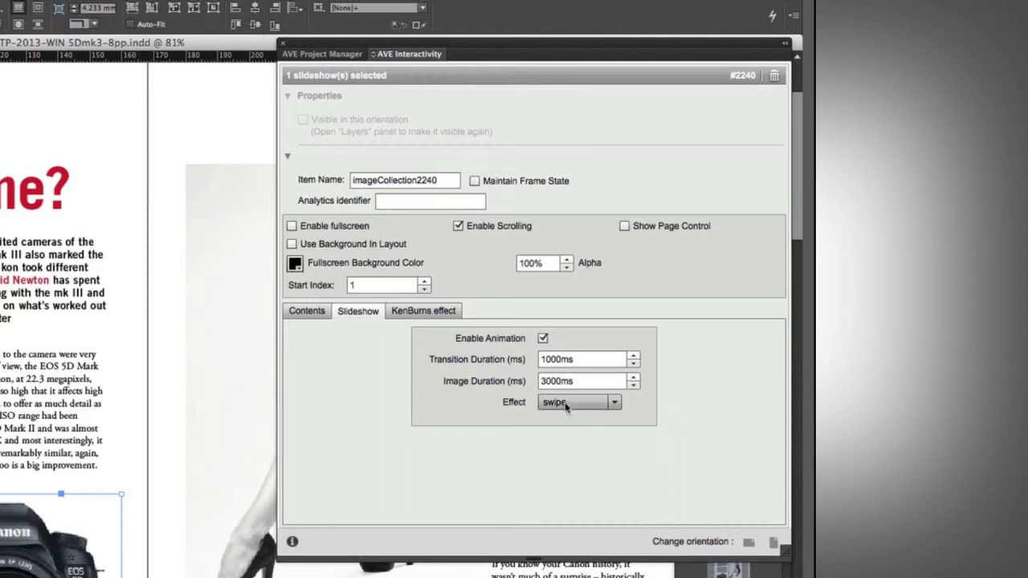
left_click(554, 435)
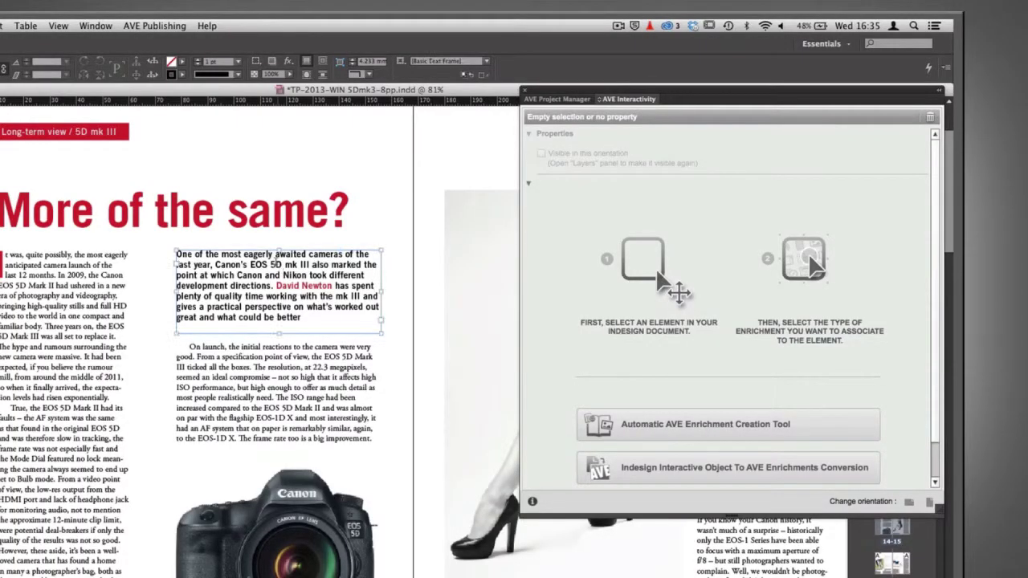
Select the phrase 'Canon's EOS 5D mk III' and bring up the hyperlinks panel.
double_click(215, 265)
left_click_drag(215, 265, 258, 265)
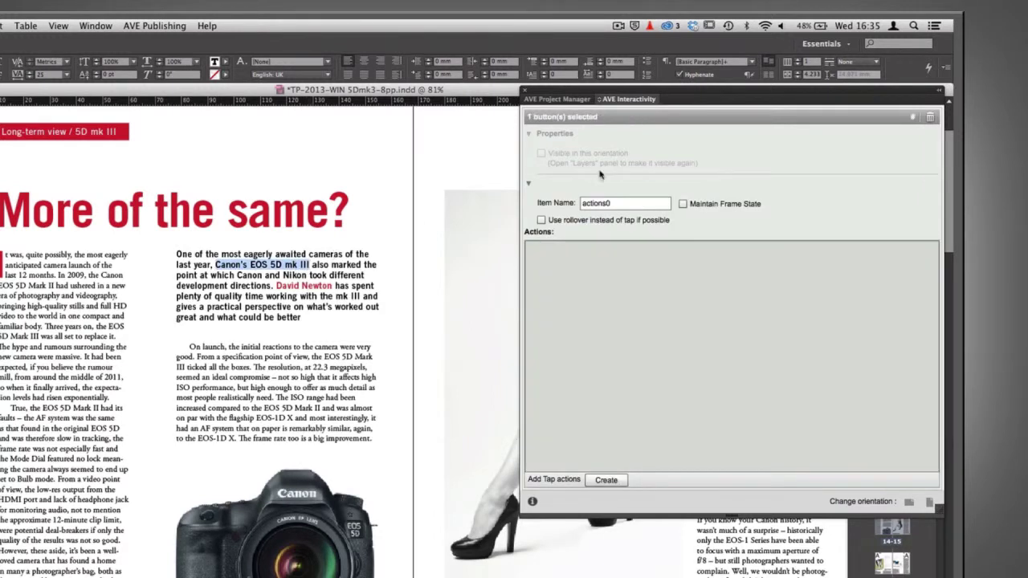
left_click(554, 100)
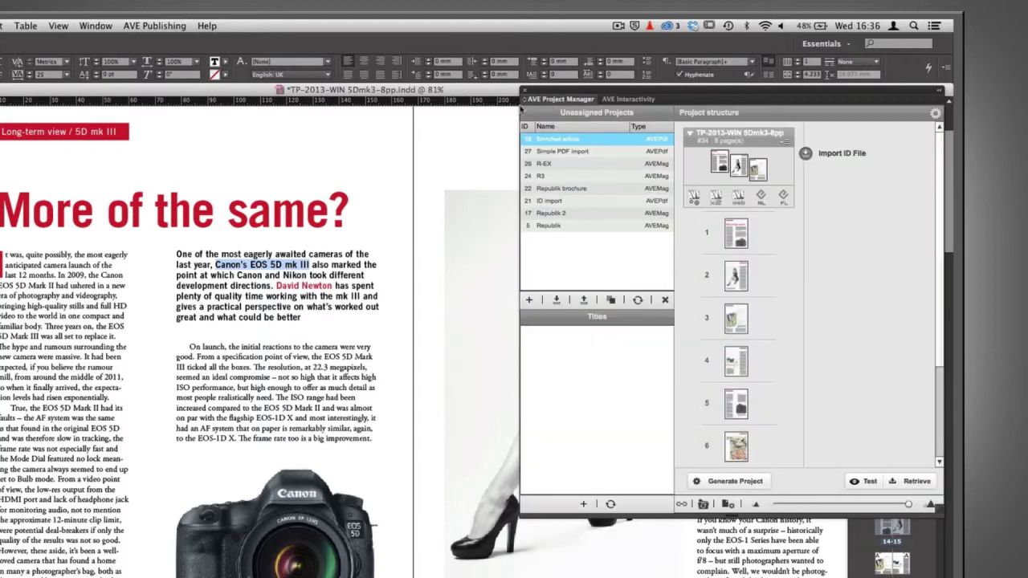
left_click(97, 26)
mouse_move(250, 146)
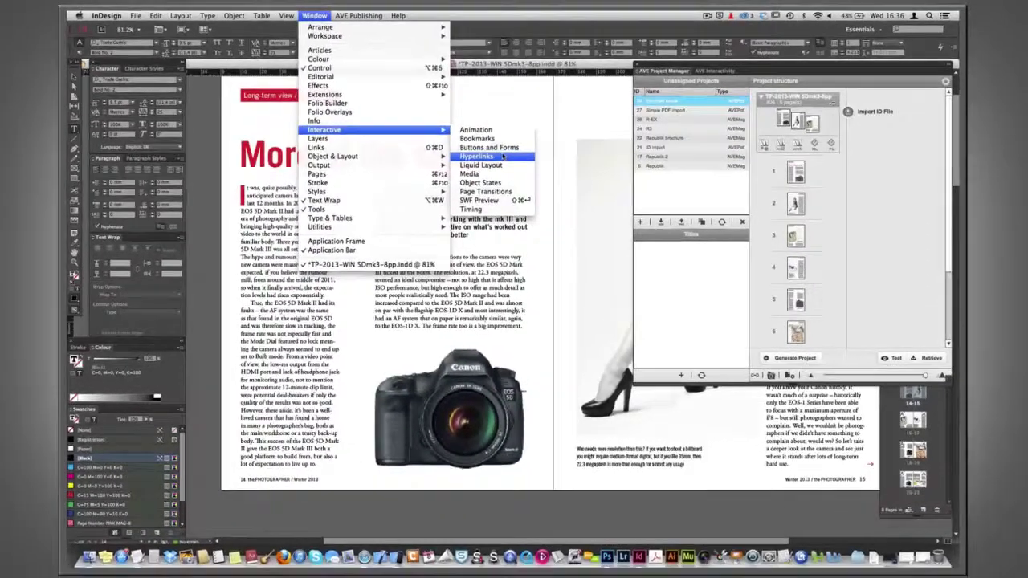
left_click(503, 156)
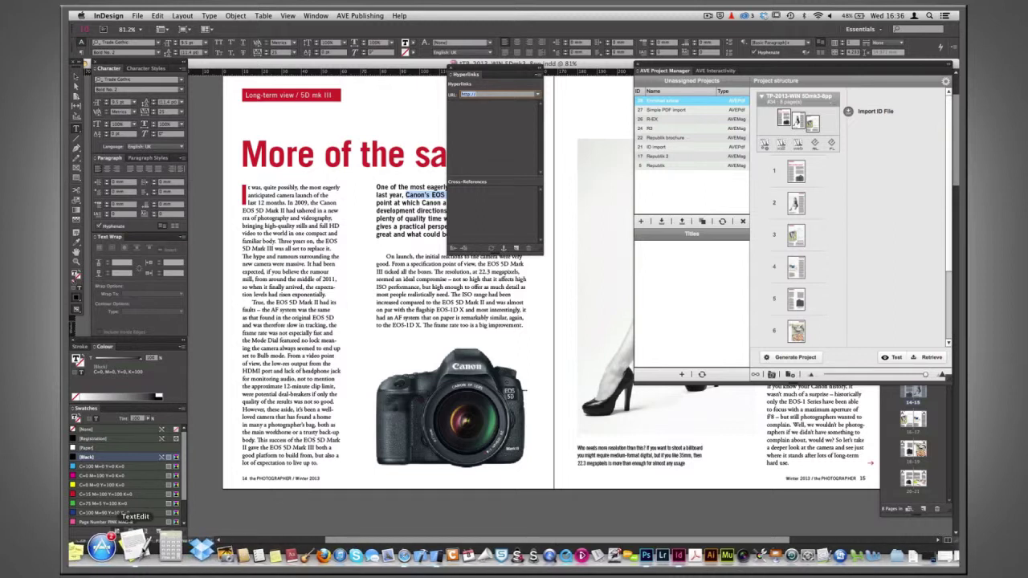
Copy the first canon.co.uk product URL from TextEdit and return to InDesign.
left_click(137, 548)
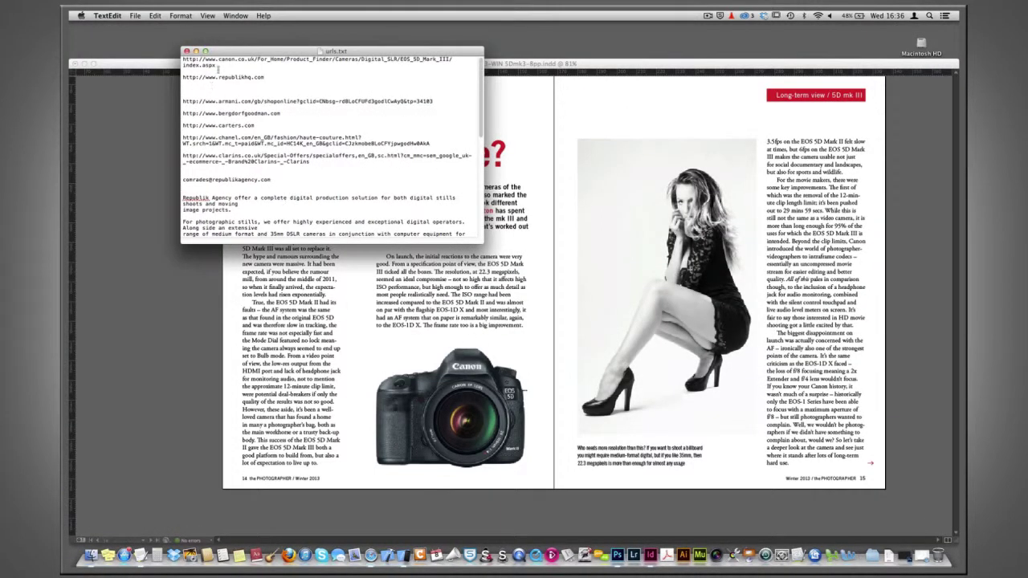
left_click_drag(211, 65, 181, 59)
key("super+c")
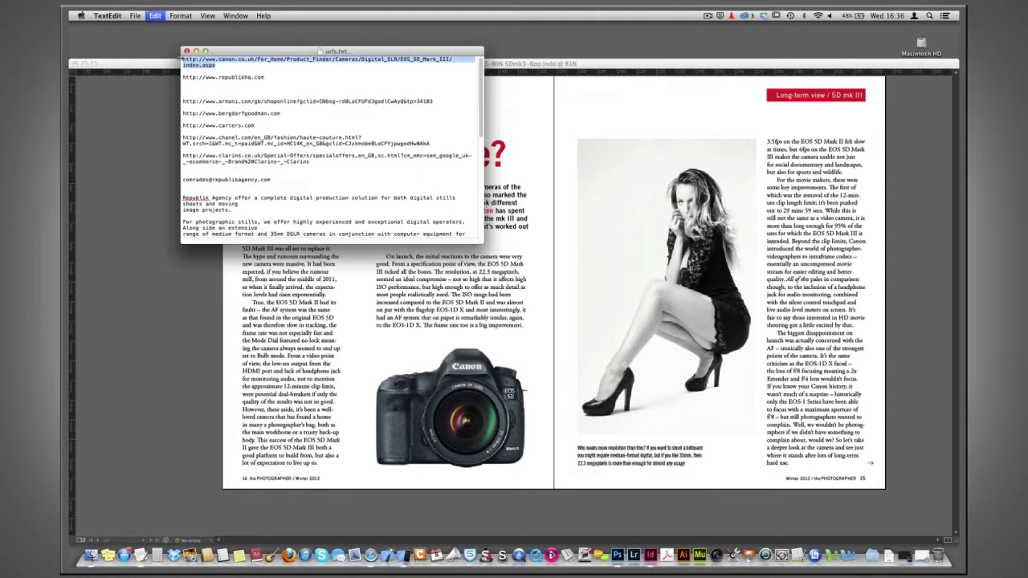
key("super+Tab")
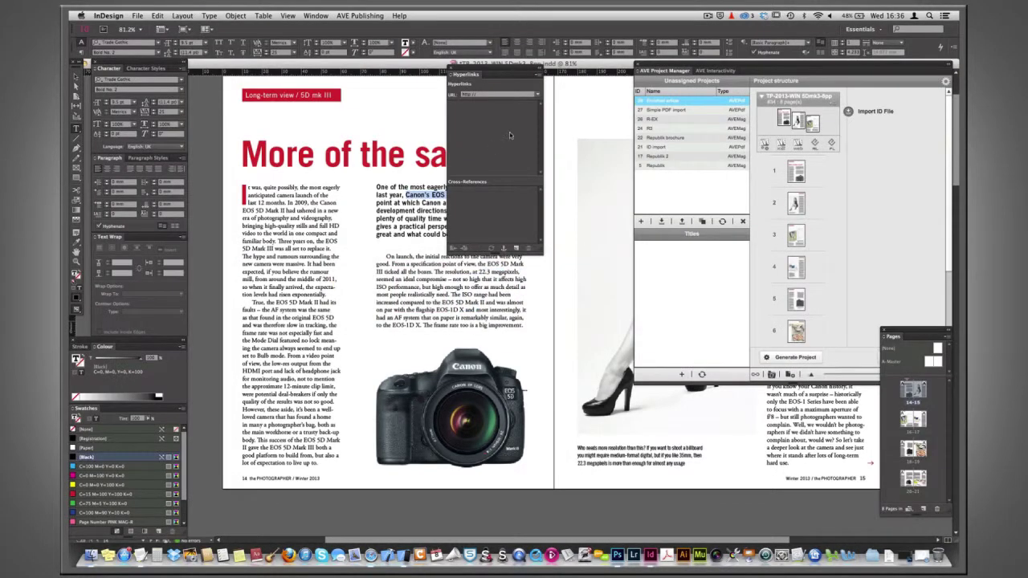
Point the "Canon's EOS 5D mk III" hyperlink at the pasted Canon product URL, then close the Hyperlinks panel.
left_click(487, 94)
key("super+v")
key("Return")
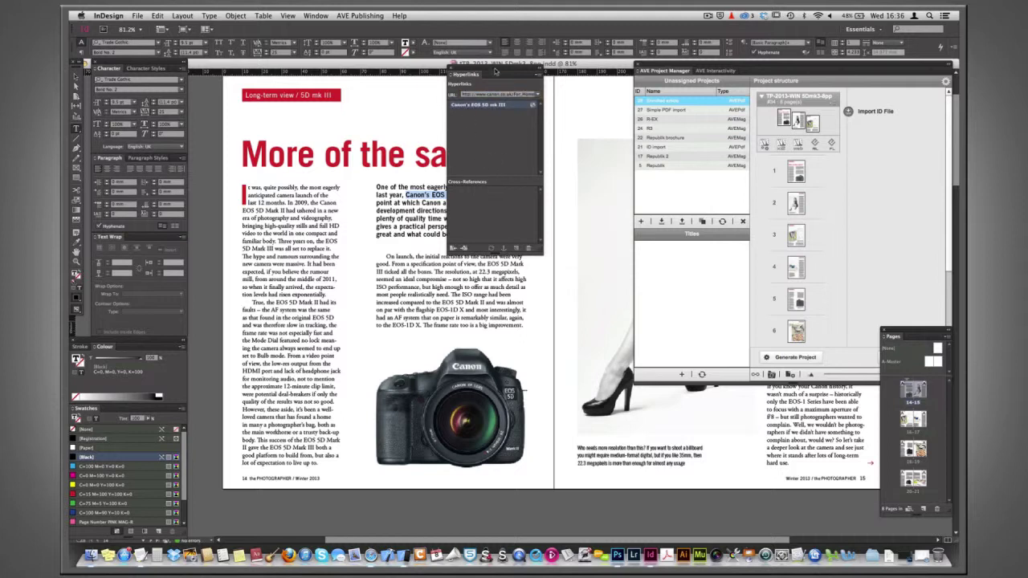
left_click_drag(493, 71, 585, 144)
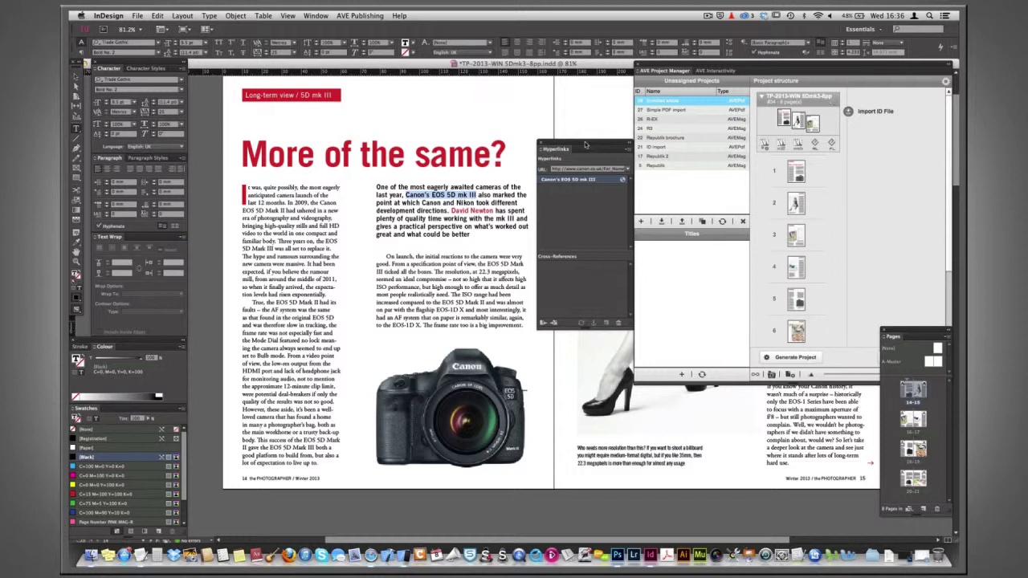
left_click_drag(585, 145, 574, 112)
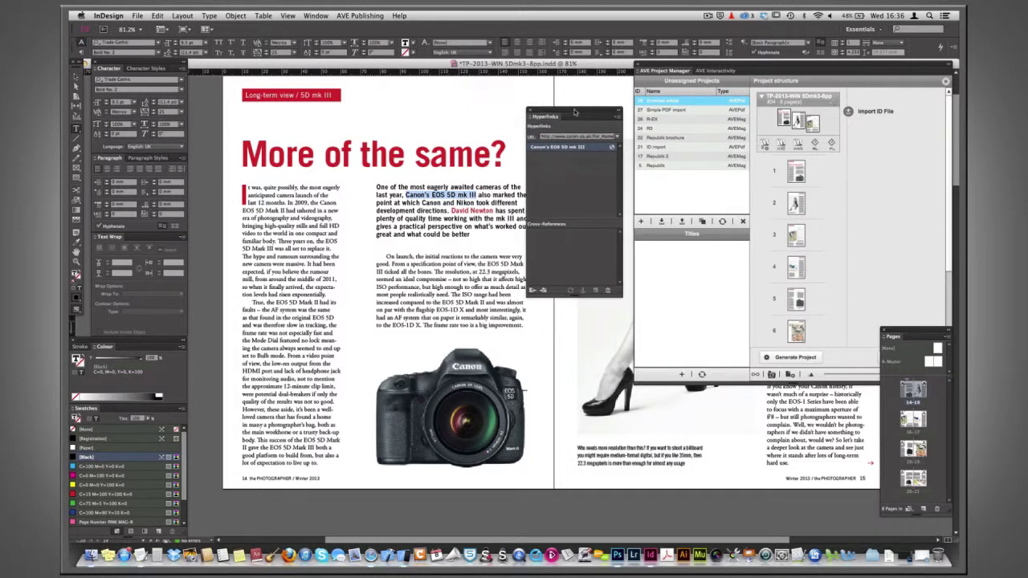
left_click(530, 110)
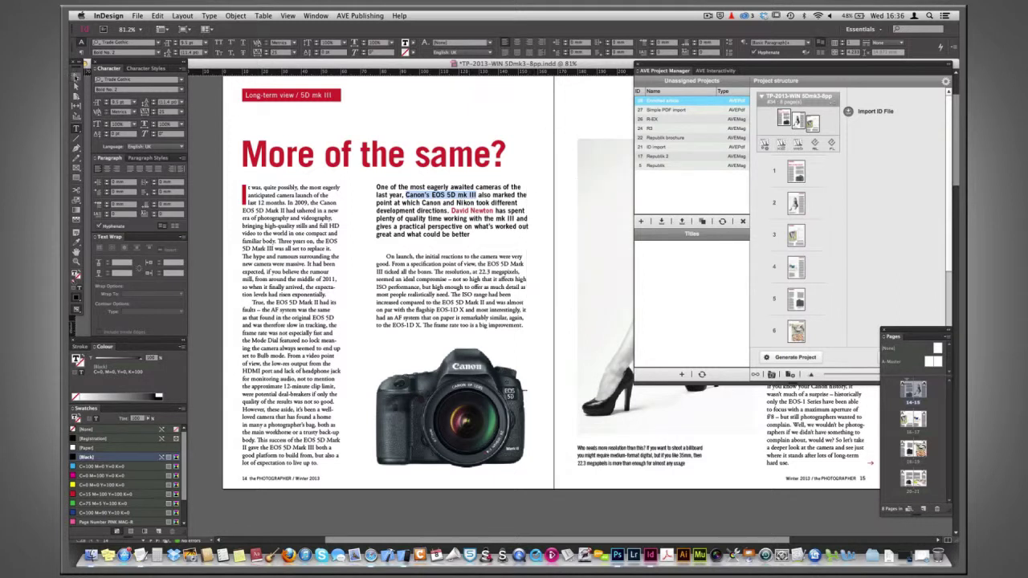
left_click(77, 78)
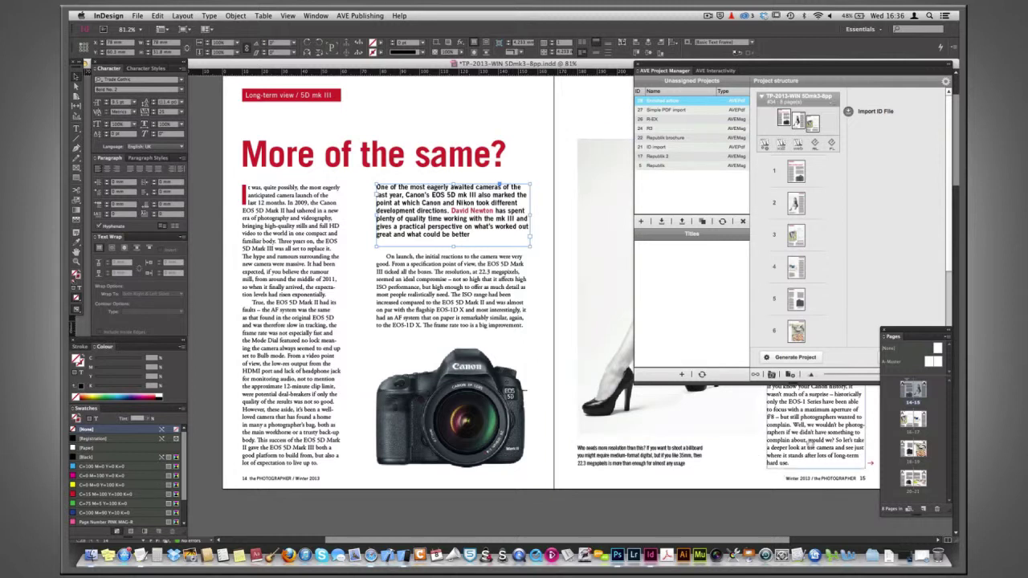
Make page 15's red arrow a button, actions1003, whose tap action is Go To Page with index Next.
mouse_move(811, 443)
left_mouse_down()
mouse_move(665, 455)
mouse_move(544, 434)
left_mouse_up()
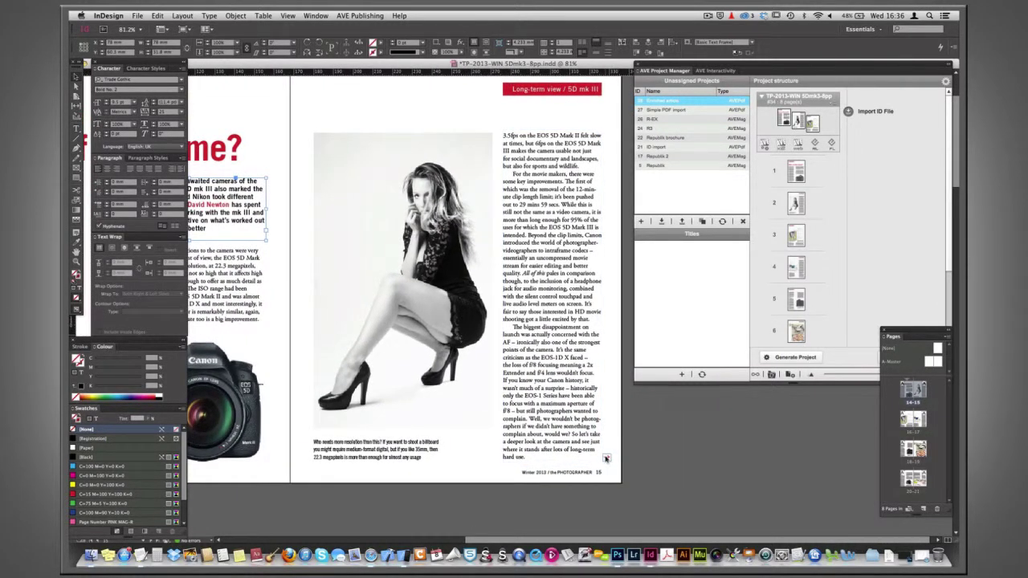
left_click(606, 459)
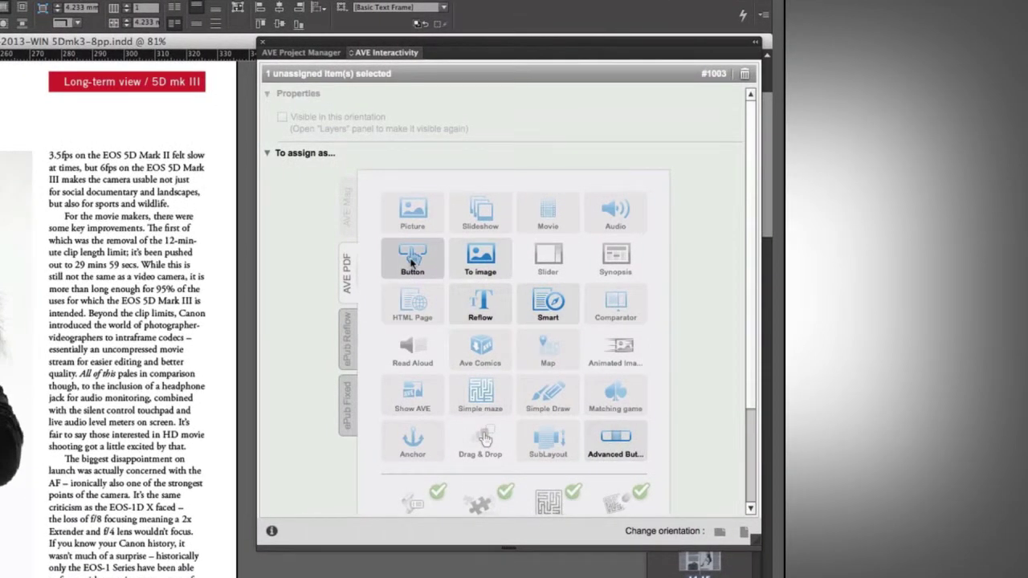
left_click(412, 261)
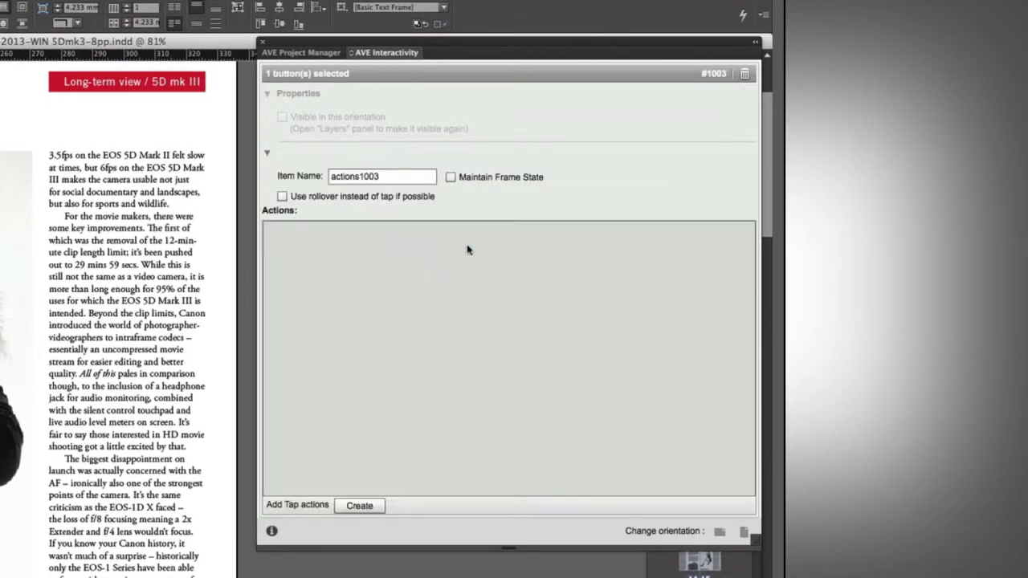
left_click(359, 505)
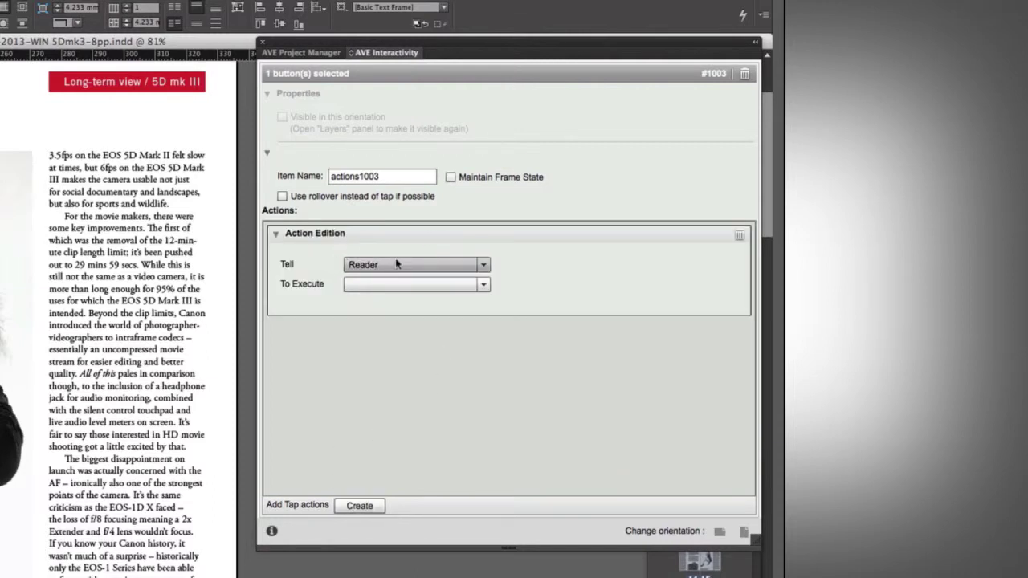
left_click(482, 285)
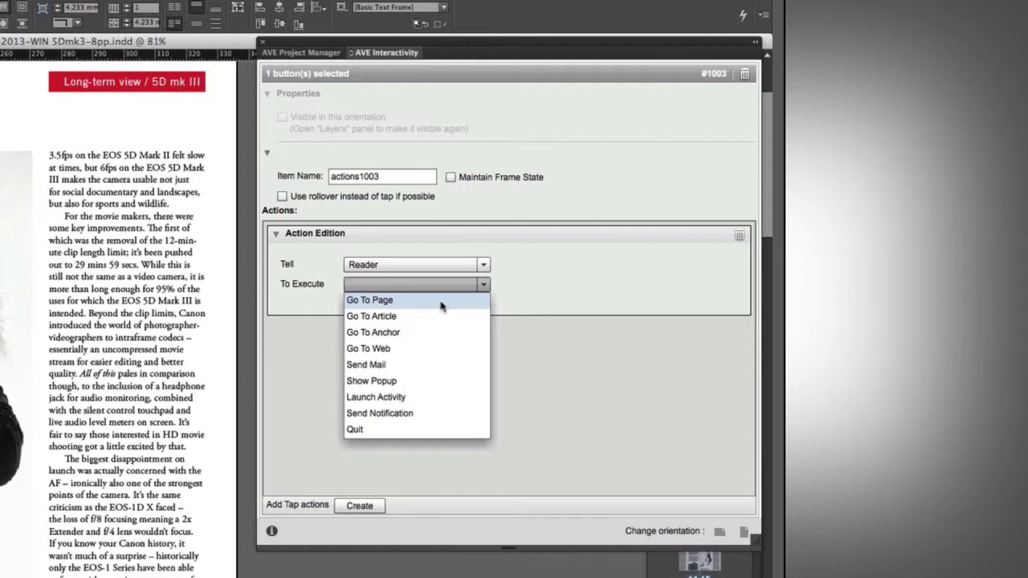
left_click(441, 301)
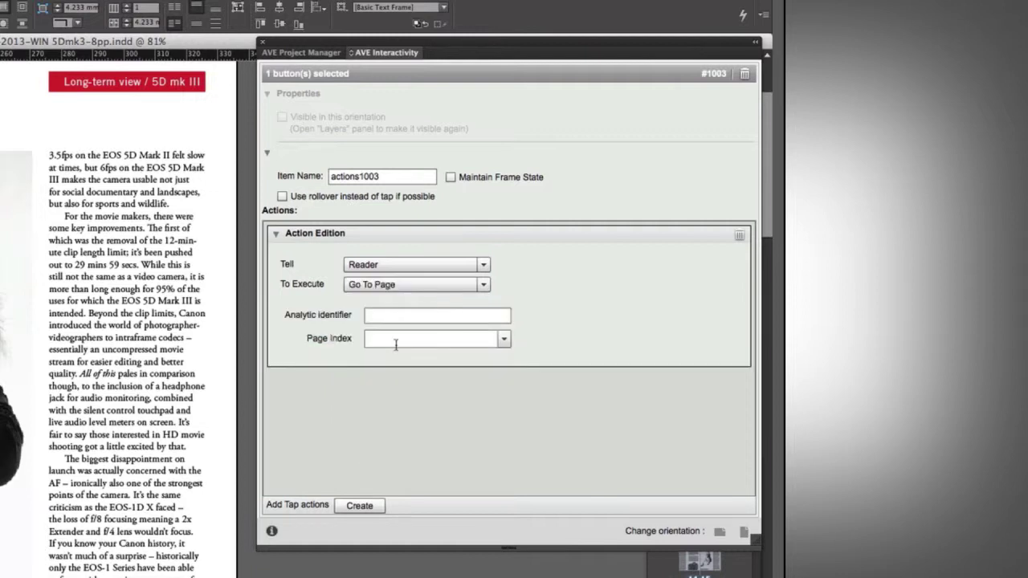
left_click(504, 339)
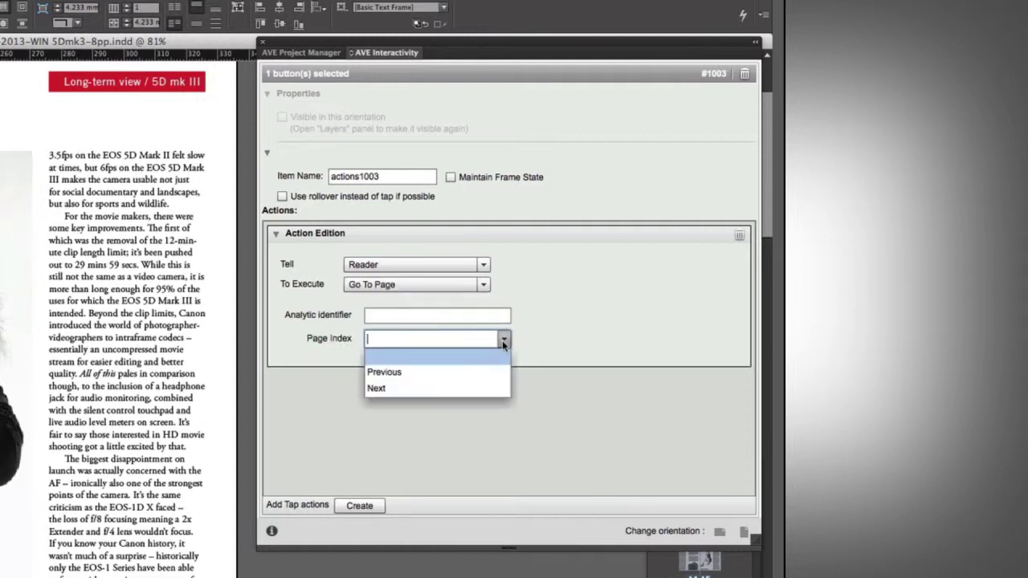
left_click(456, 389)
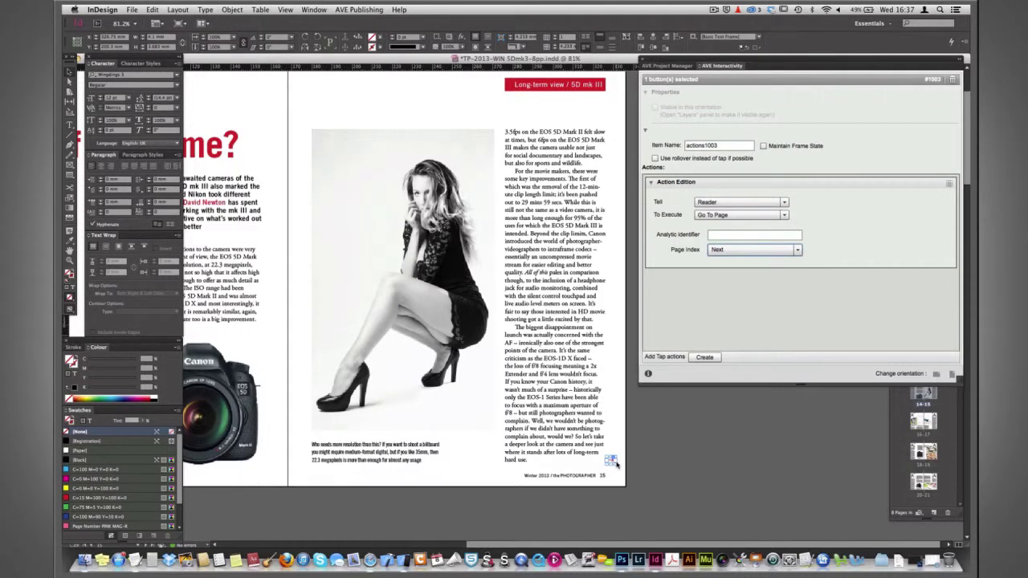
left_click(618, 395)
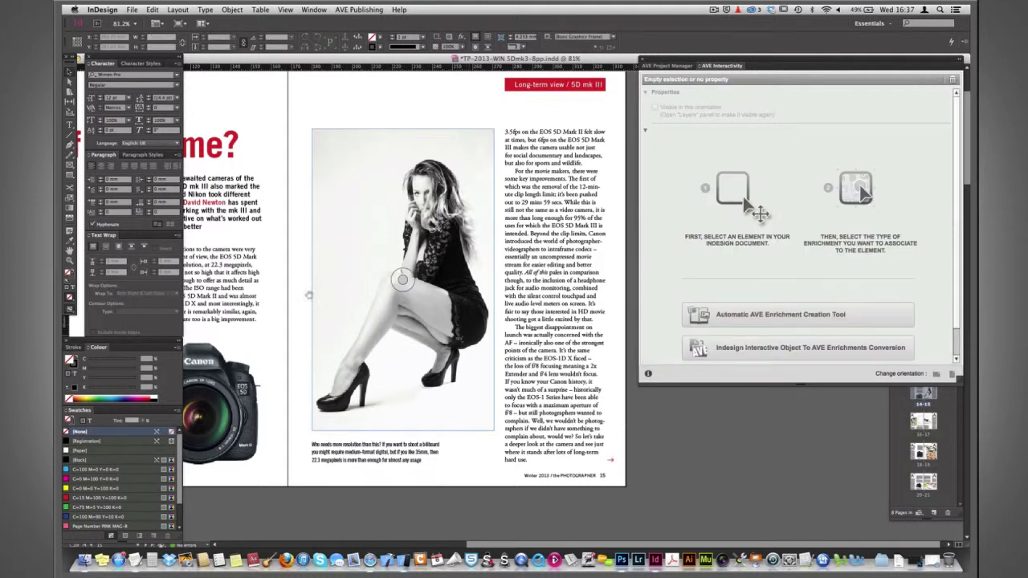
Scroll left back to the full spread with page 14's opening text column.
scroll(533, 317, "left", 2)
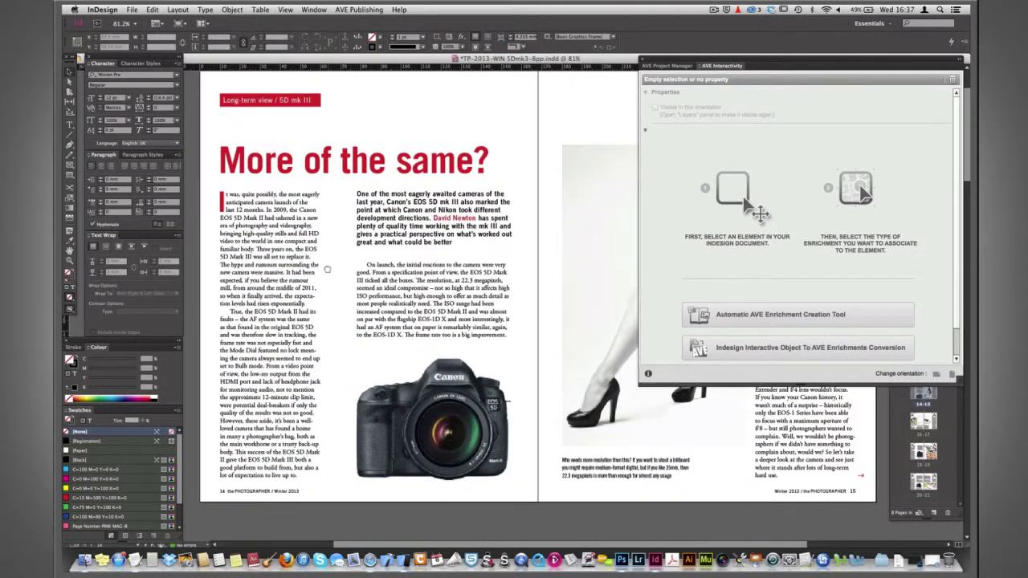
scroll(449, 305, "left", 5)
scroll(393, 294, "left", 3)
scroll(392, 294, "left", 1)
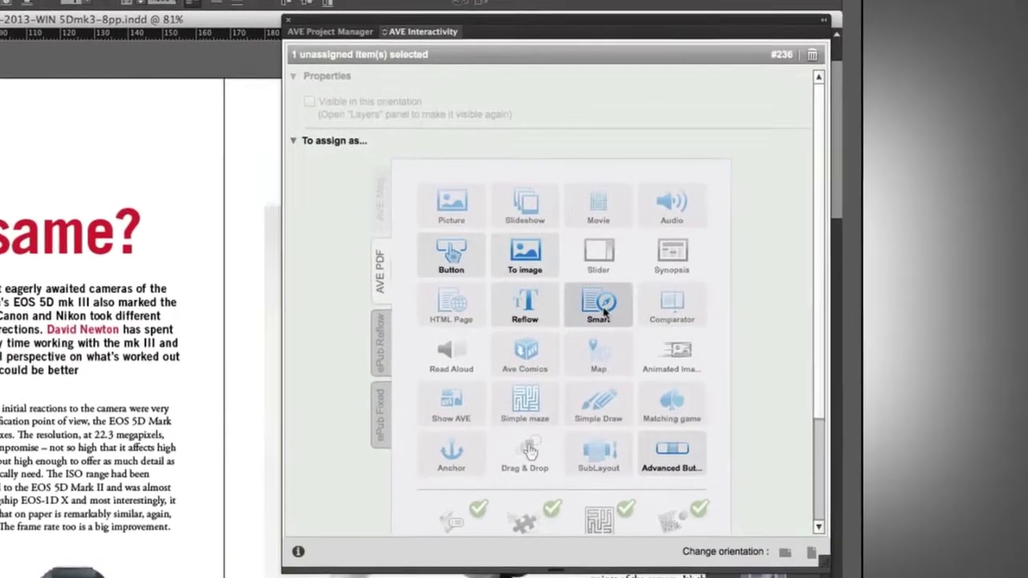
Make the opening body-text frame a Smart Reading element with the On launch frame as step two.
left_click(603, 313)
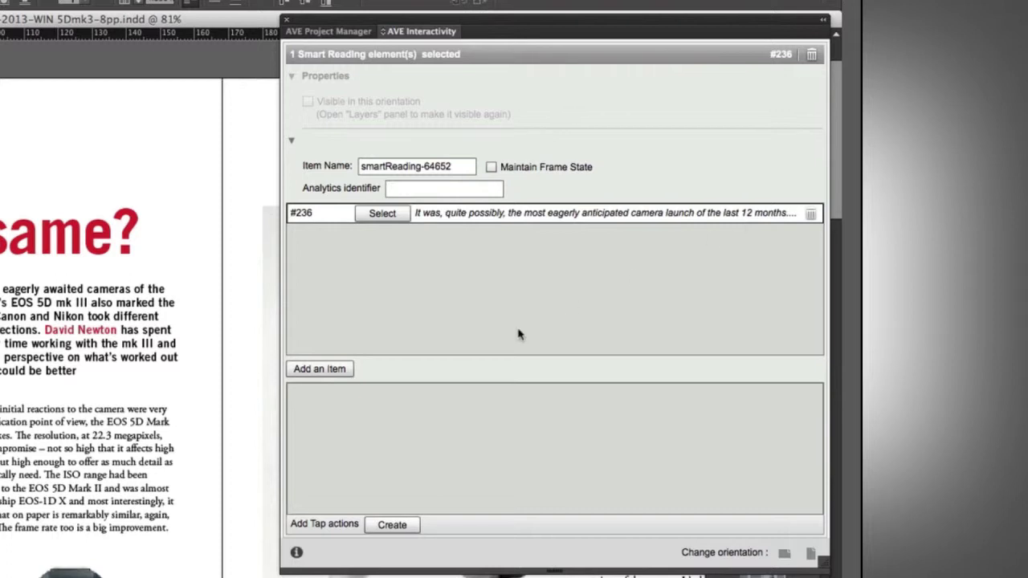
left_click(333, 369)
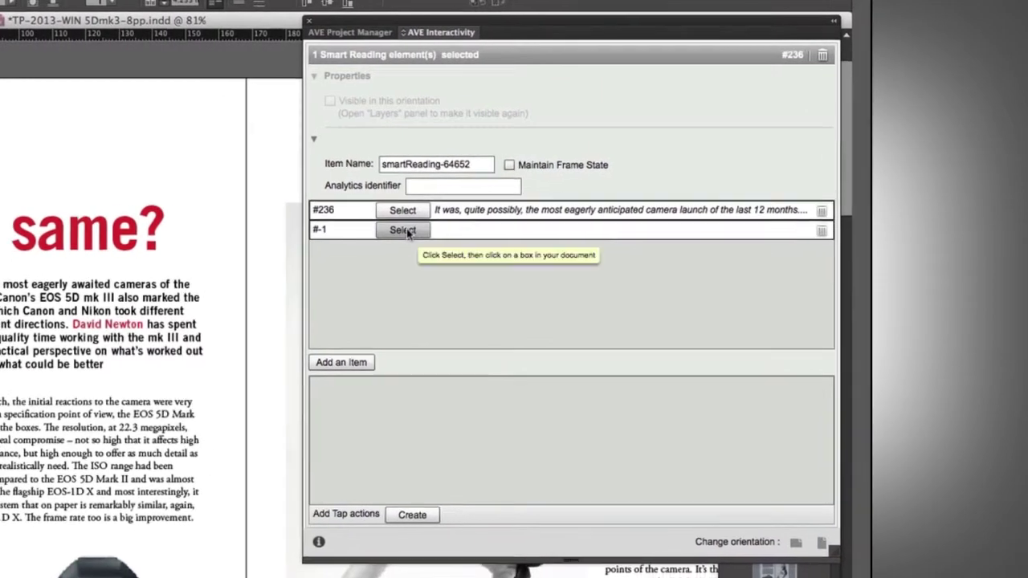
left_click(404, 231)
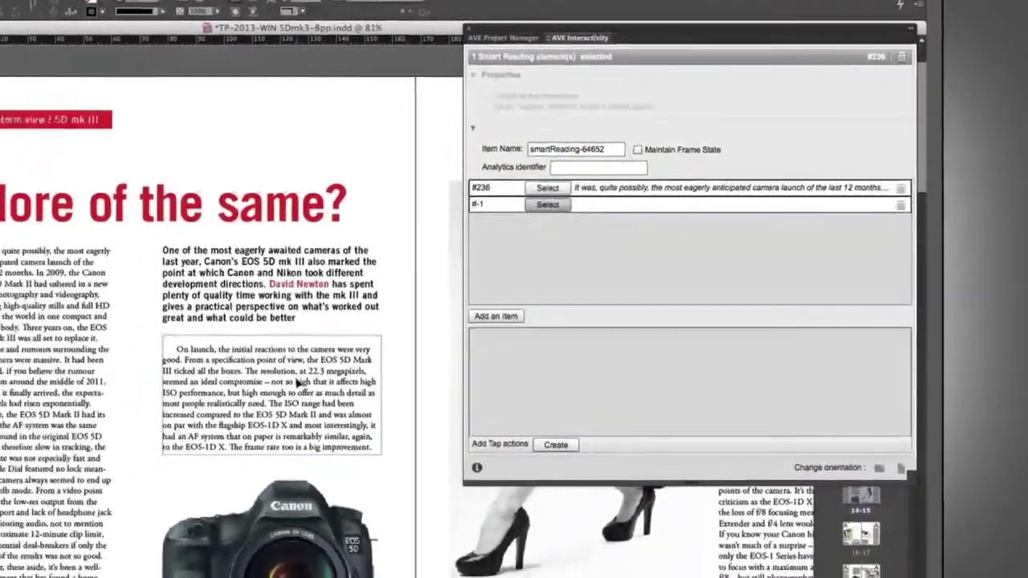
left_click(257, 395)
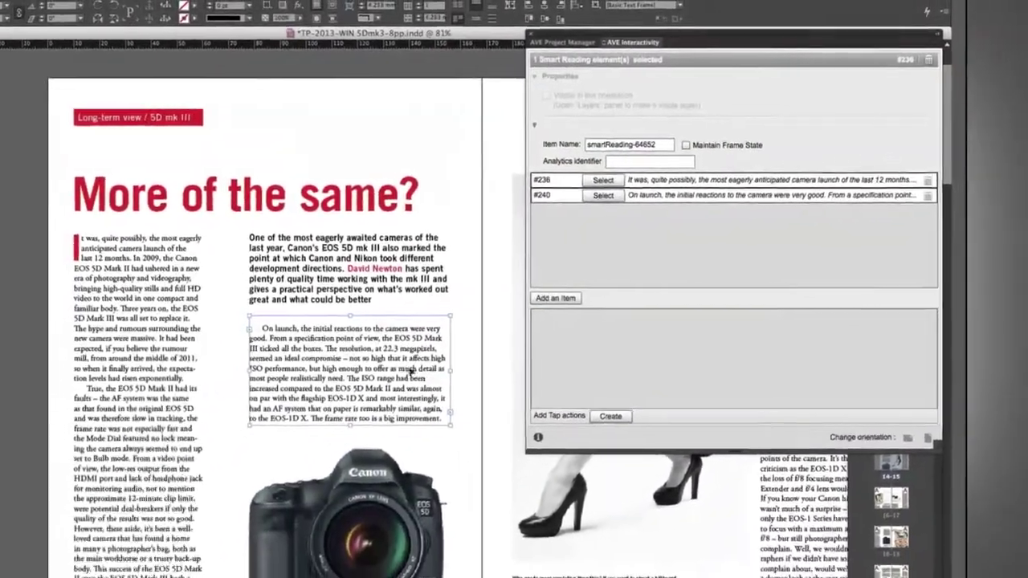
scroll(509, 370, "right", 5)
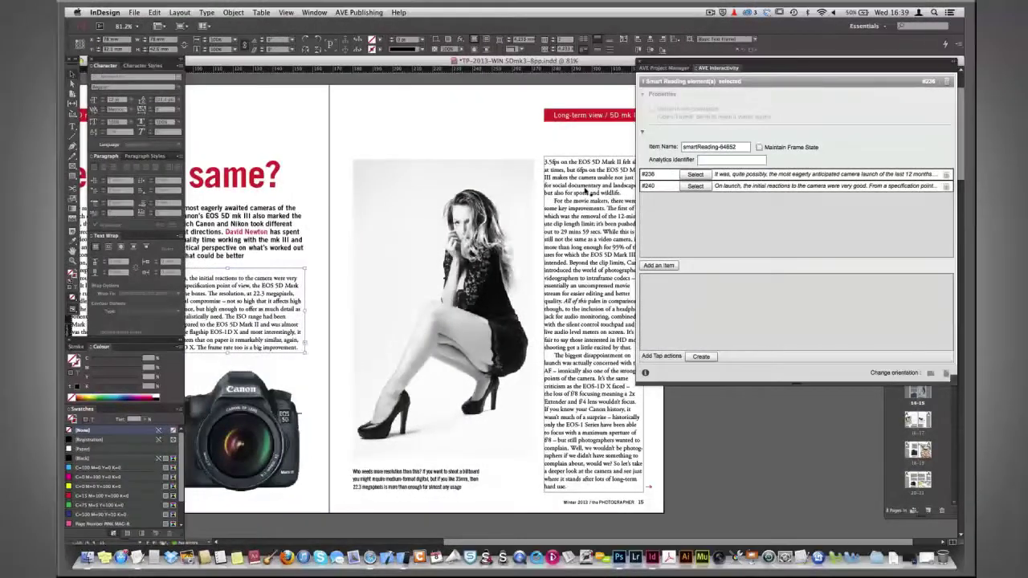
Add page 15's text column as the third reading step, then scroll down to the dog and sofa spread.
left_click(659, 265)
left_click(697, 199)
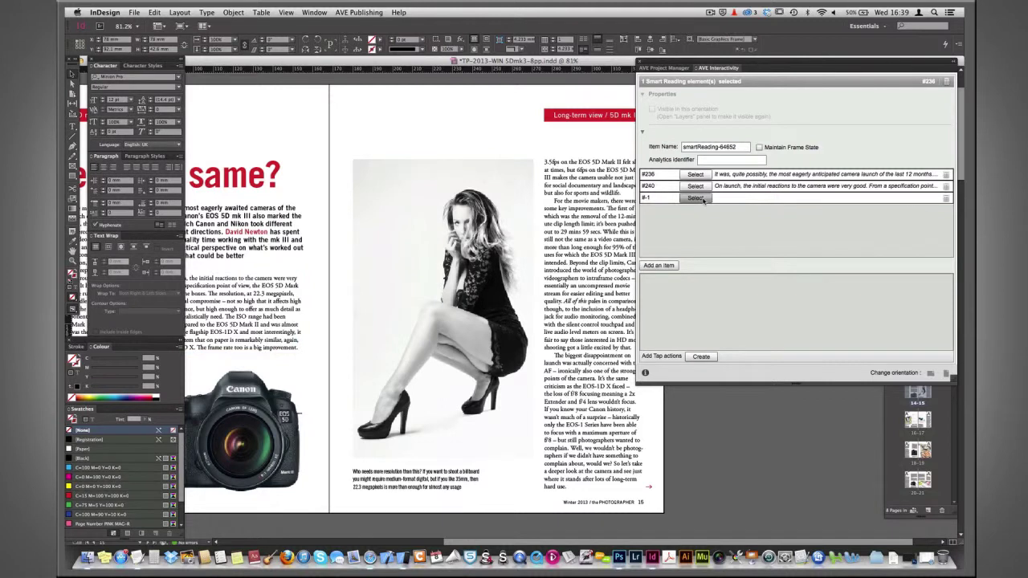
left_click(602, 199)
left_click(601, 196)
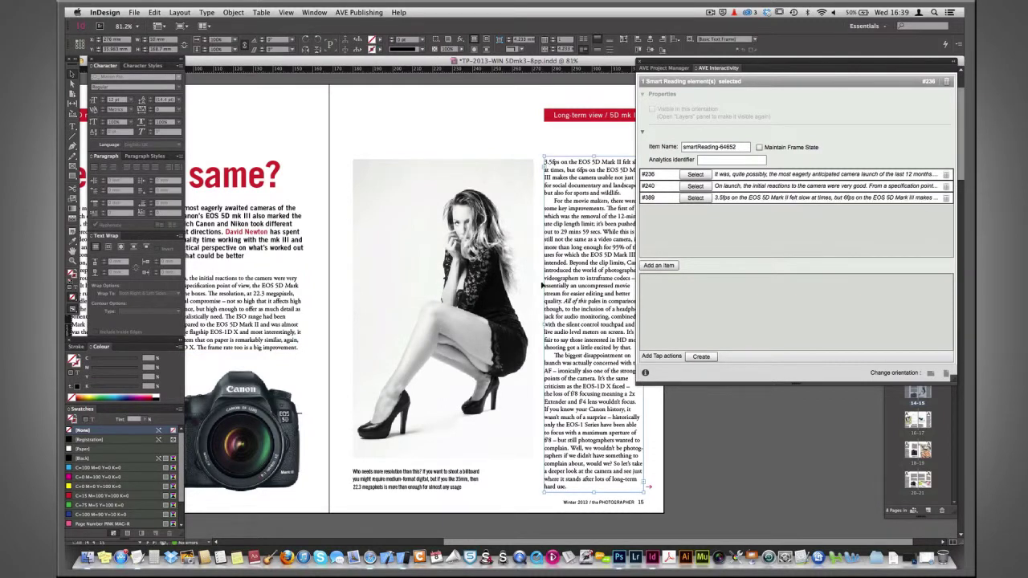
scroll(497, 254, "down", 5)
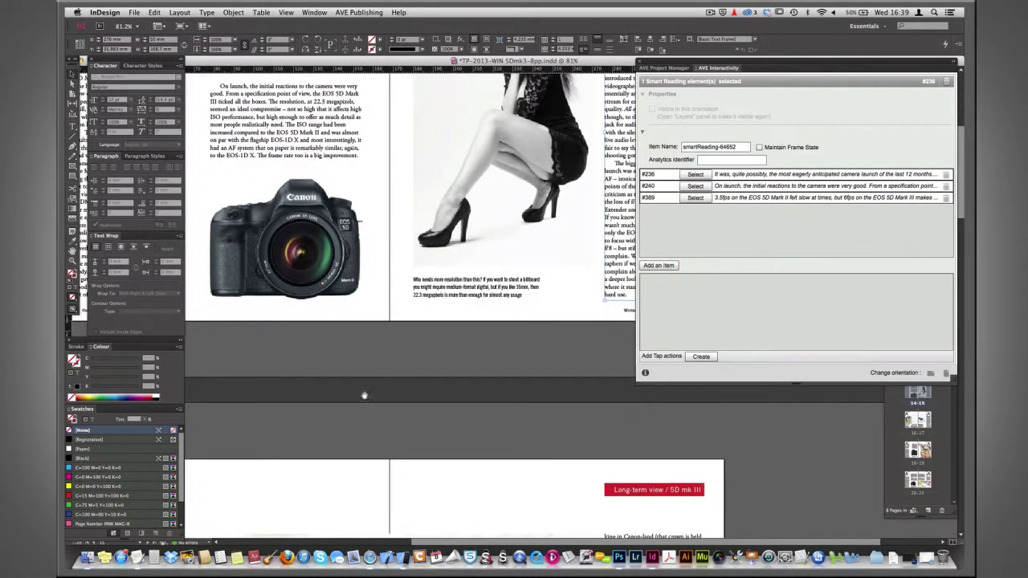
scroll(474, 223, "down", 5)
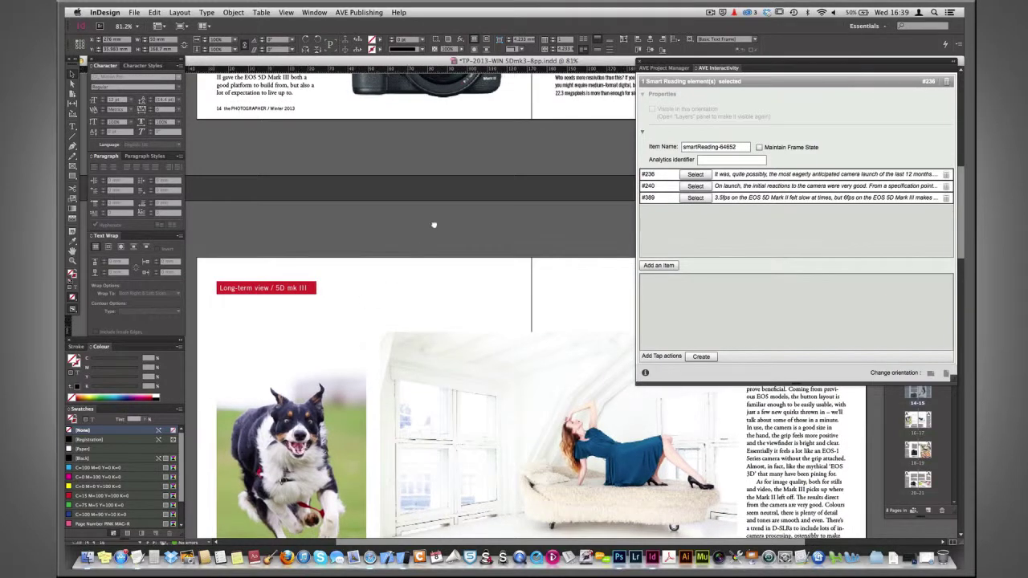
scroll(436, 202, "down", 5)
scroll(428, 175, "down", 3)
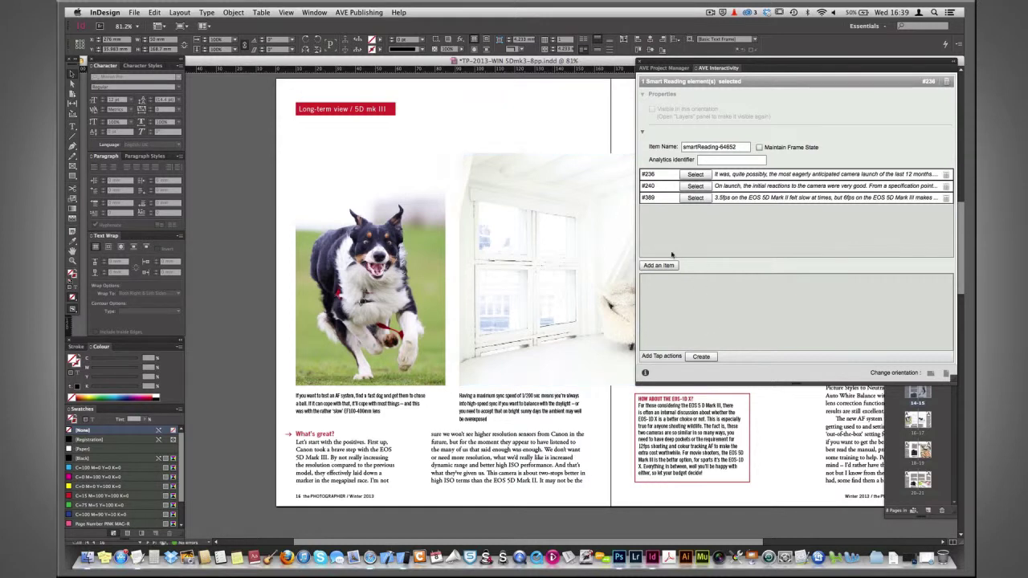
Add a new #-1 reading entry and assign page 16's 'What's great?' frame to it.
left_click(660, 266)
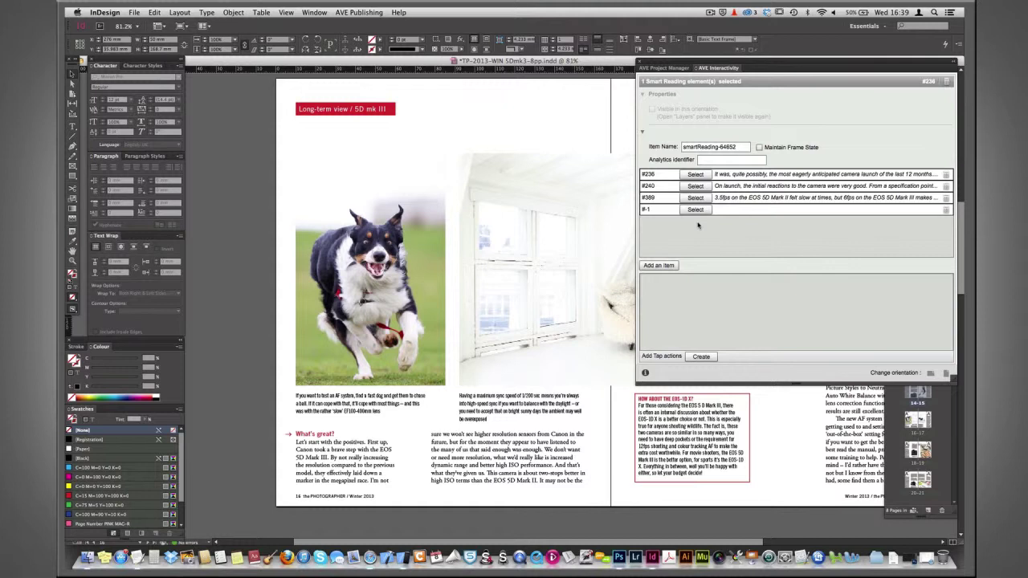
left_click(695, 209)
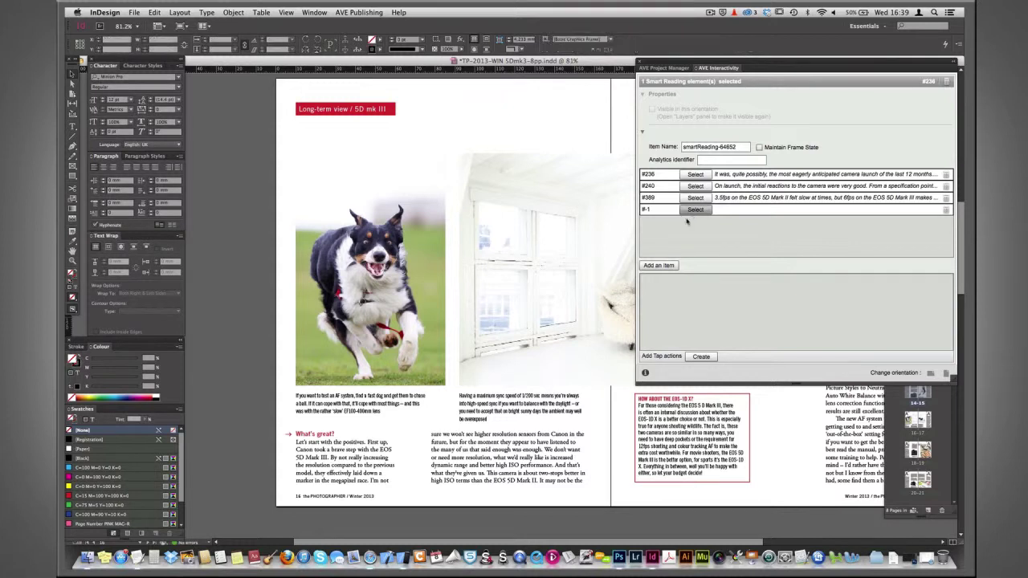
left_click(351, 456)
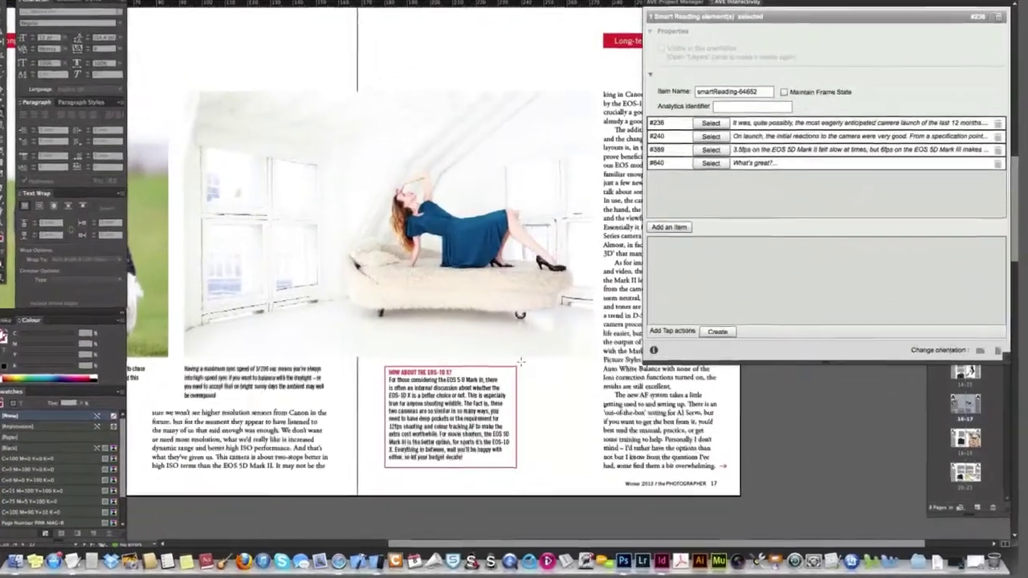
Draw a frame beside the EOS-1D X box and make it simple slideshow imageCollection3294.
left_click_drag(530, 386, 547, 452)
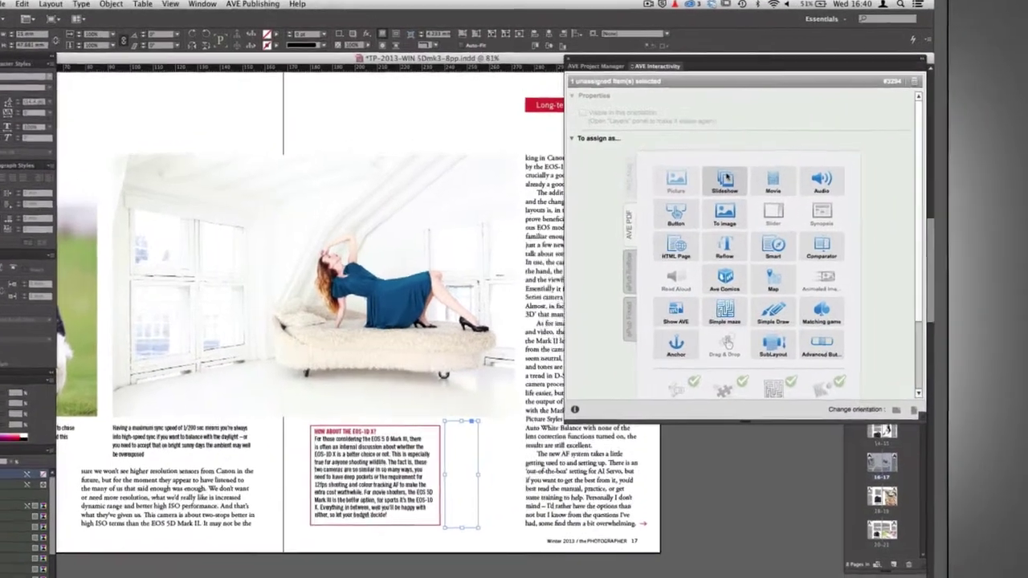
left_click(778, 167)
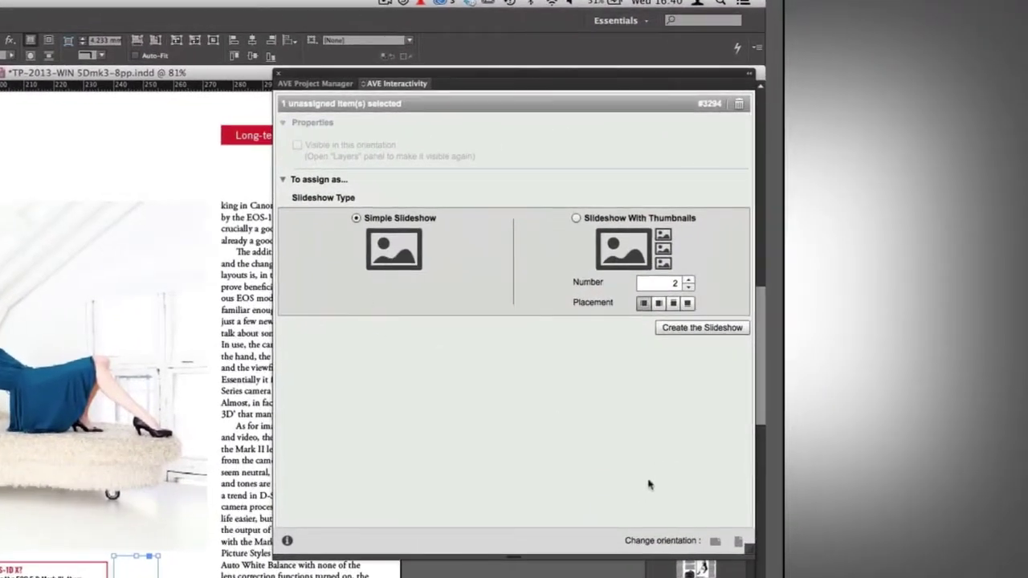
left_click(698, 328)
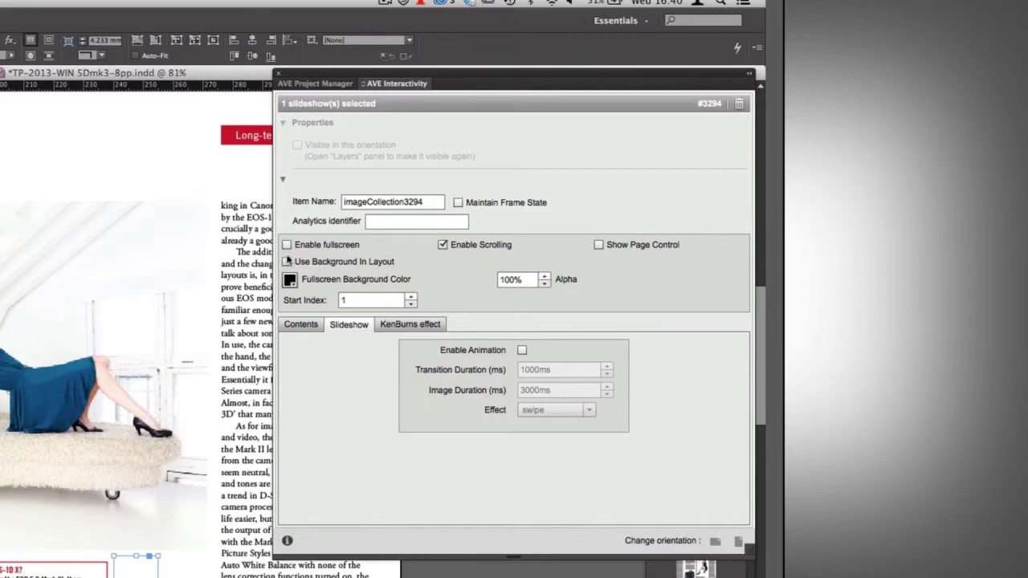
Open the slideshow's Files picker in the Assets folder and make a first attempt at selecting the attention images.
left_click(302, 324)
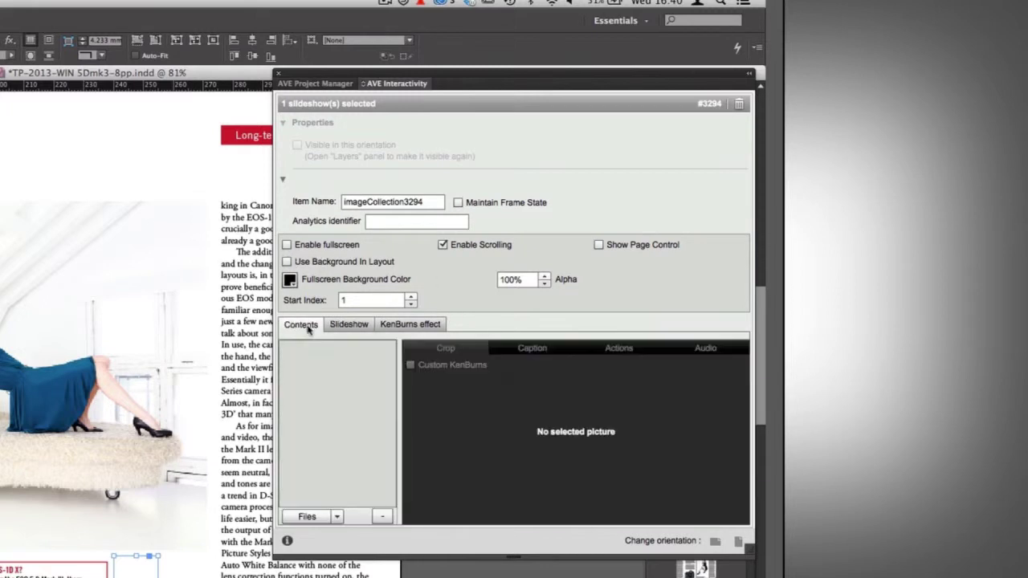
left_click(386, 509)
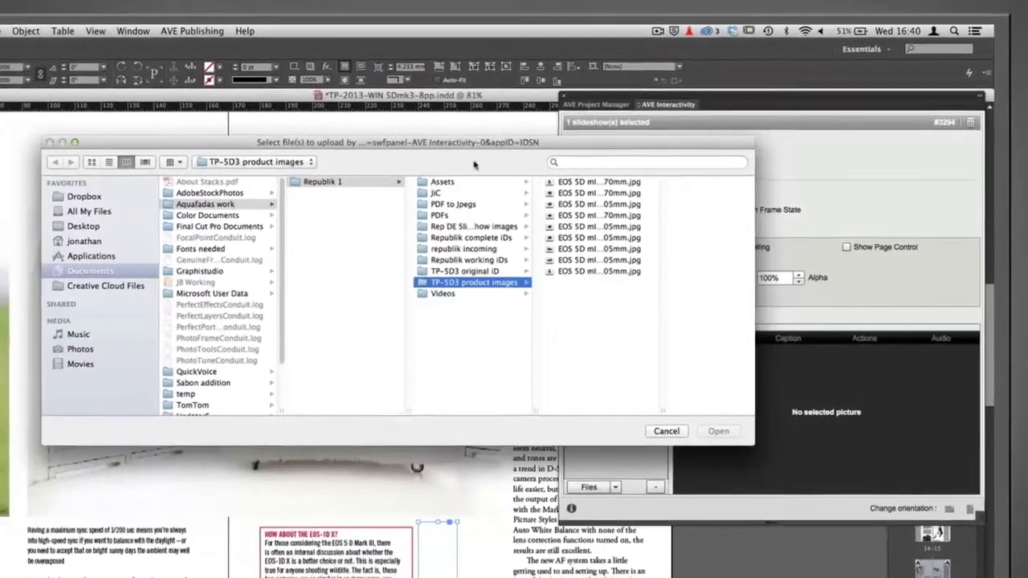
left_click(473, 184)
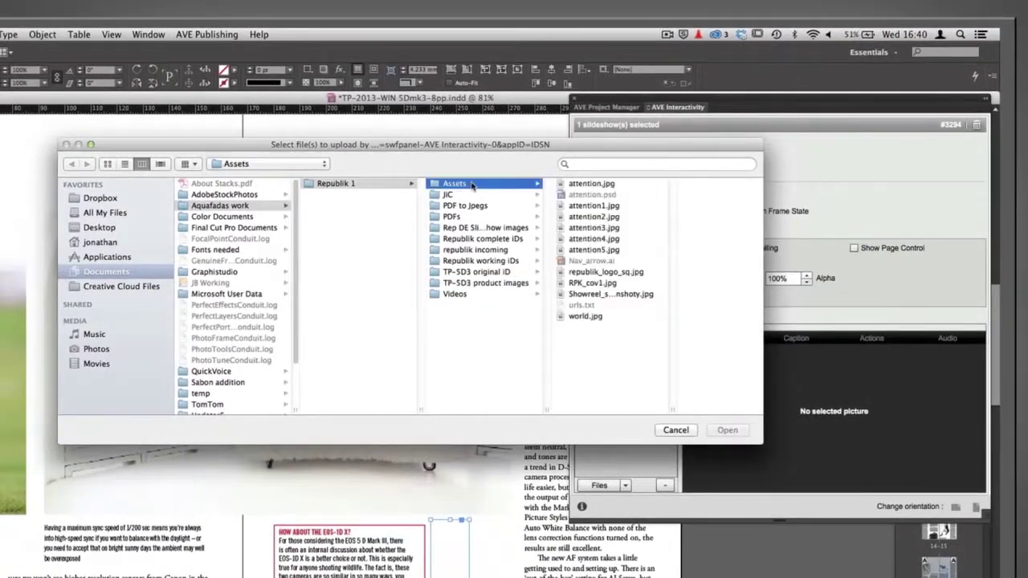
left_click(616, 204)
left_click(575, 251, "shift")
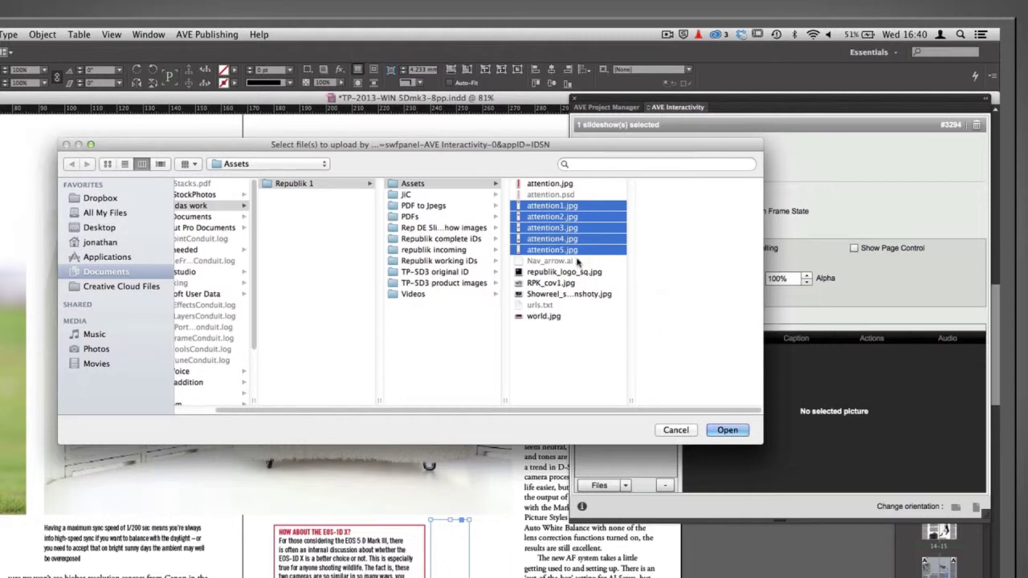
left_click(570, 359)
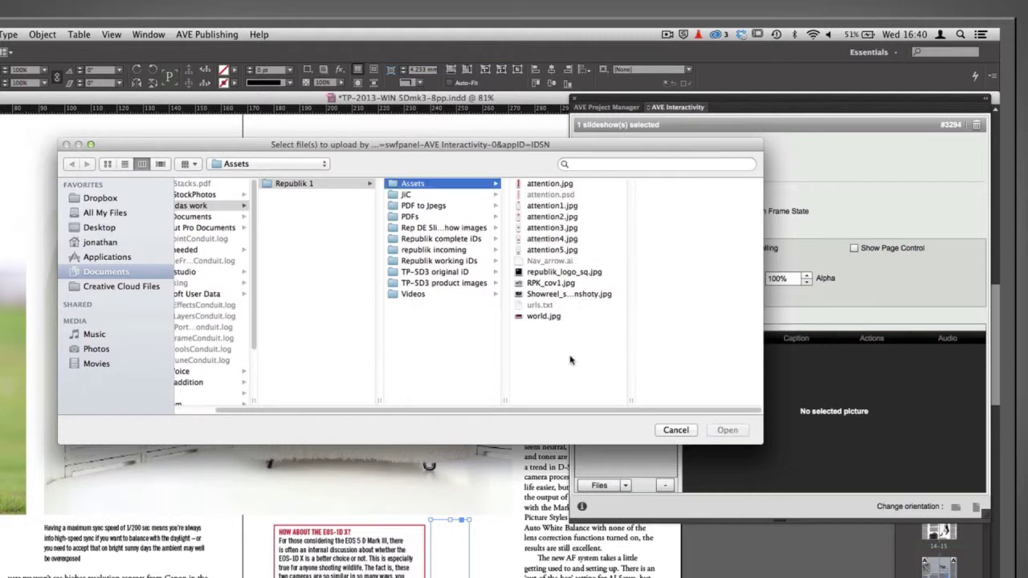
Preview attention1.jpg to attention5.jpg and select all five together.
left_click(565, 207)
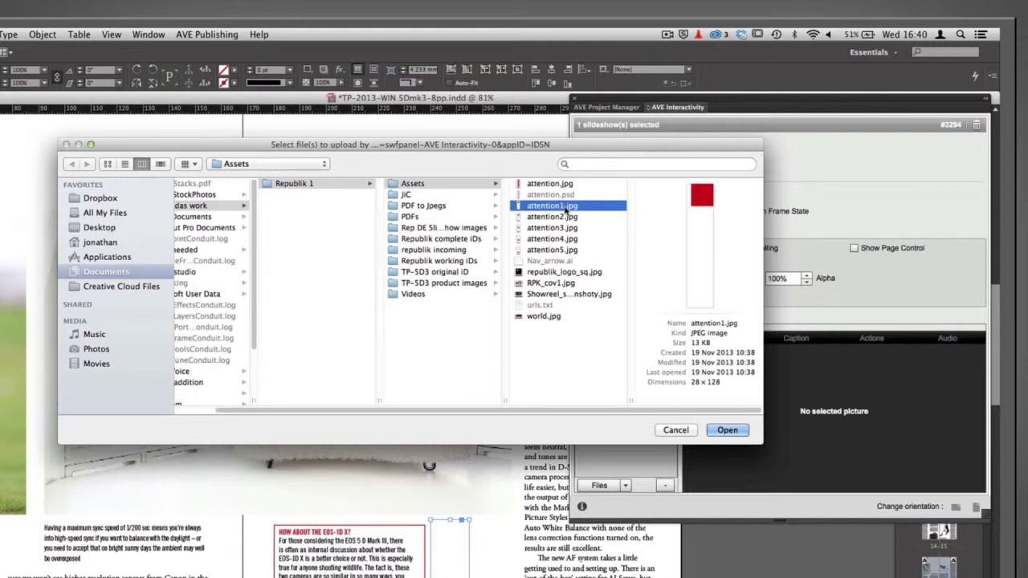
key("Down")
key("Down")
key("Down")
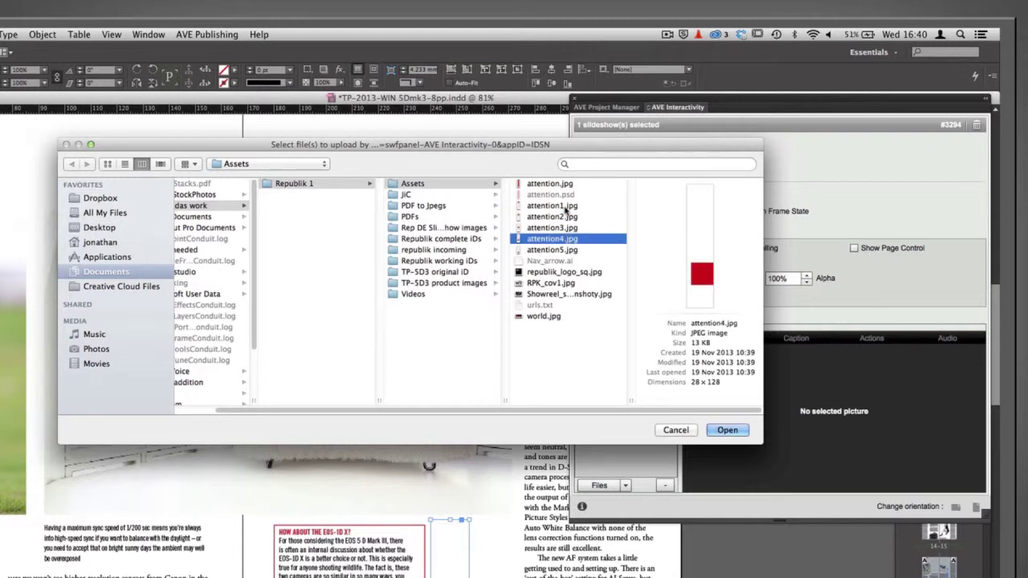
key("Down")
key("Up")
key("Up")
key("Up")
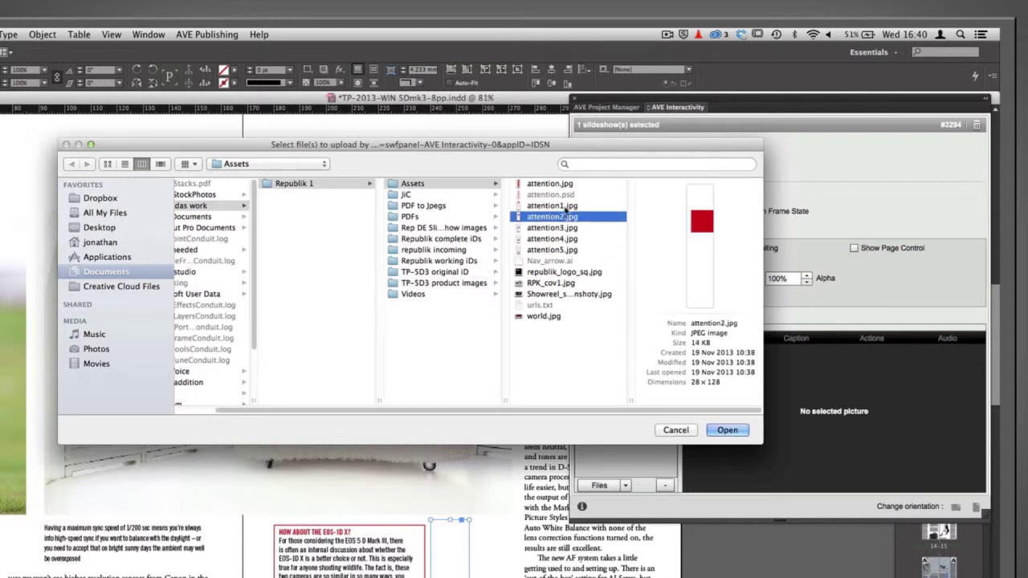
key("Up")
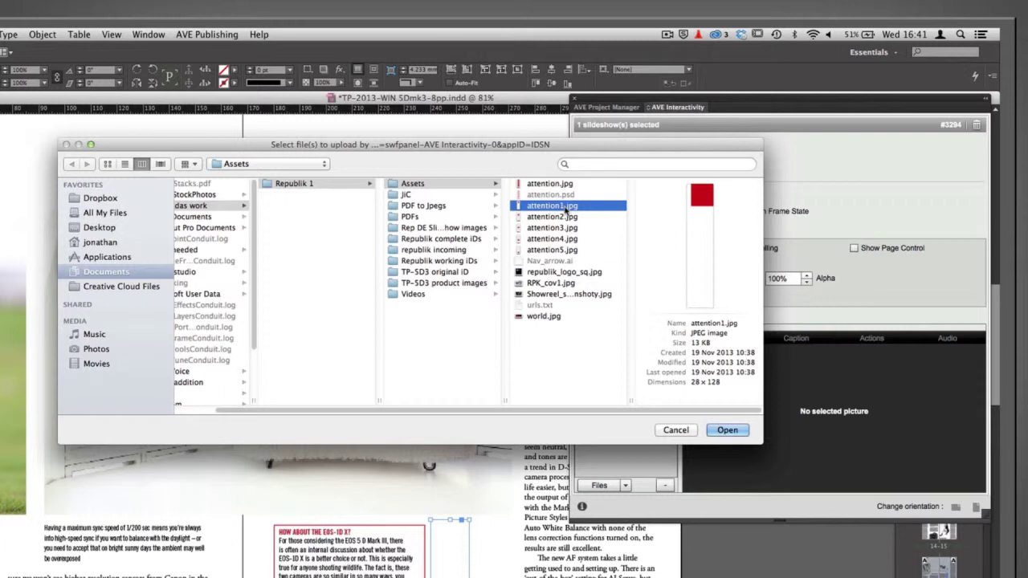
key("Down")
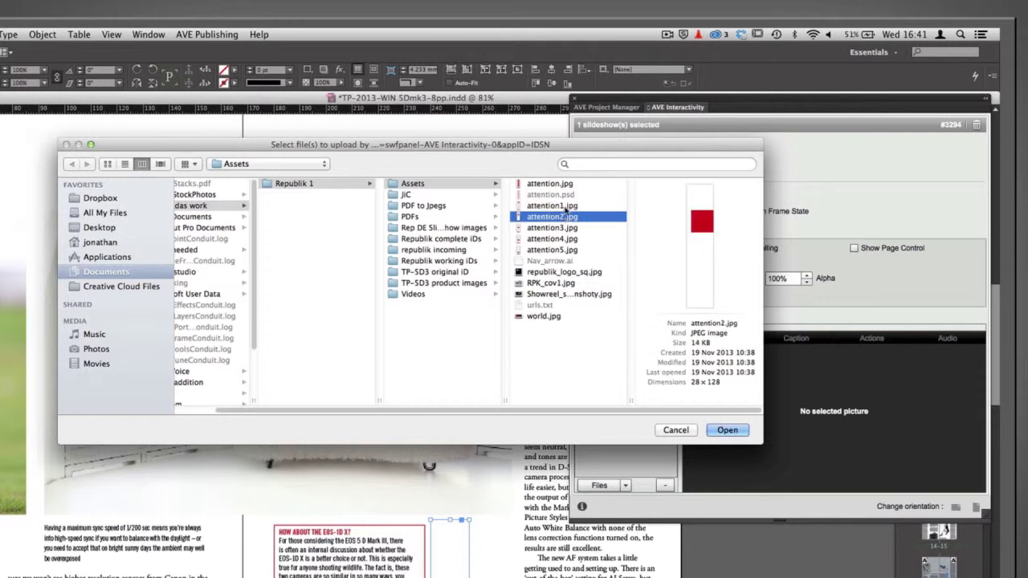
key("Down")
key("Down")
key("Down")
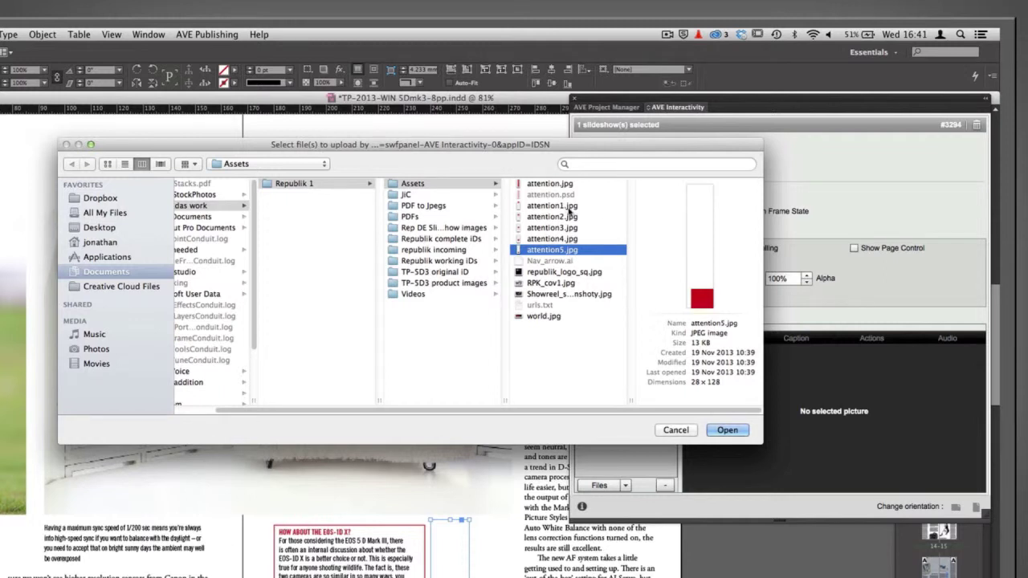
left_click(569, 210, "shift")
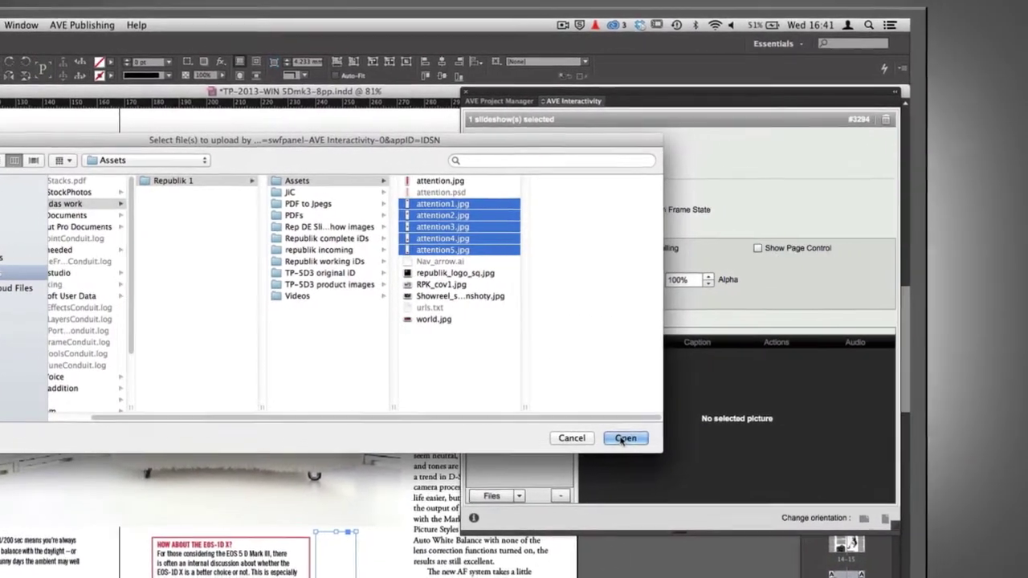
Import the five attention images and turn on slideshow animation with a fade effect.
left_click(623, 438)
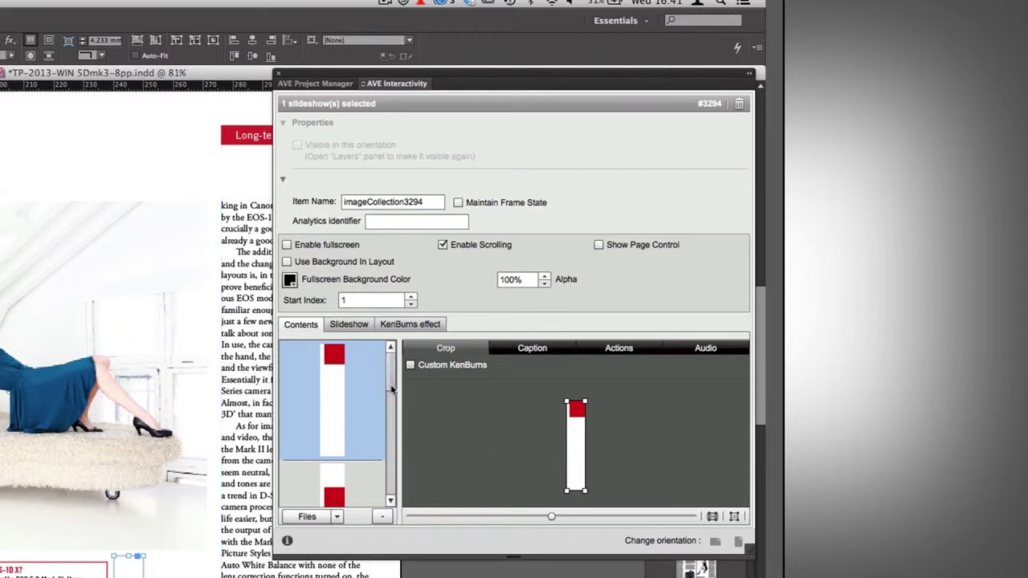
left_click_drag(392, 389, 391, 494)
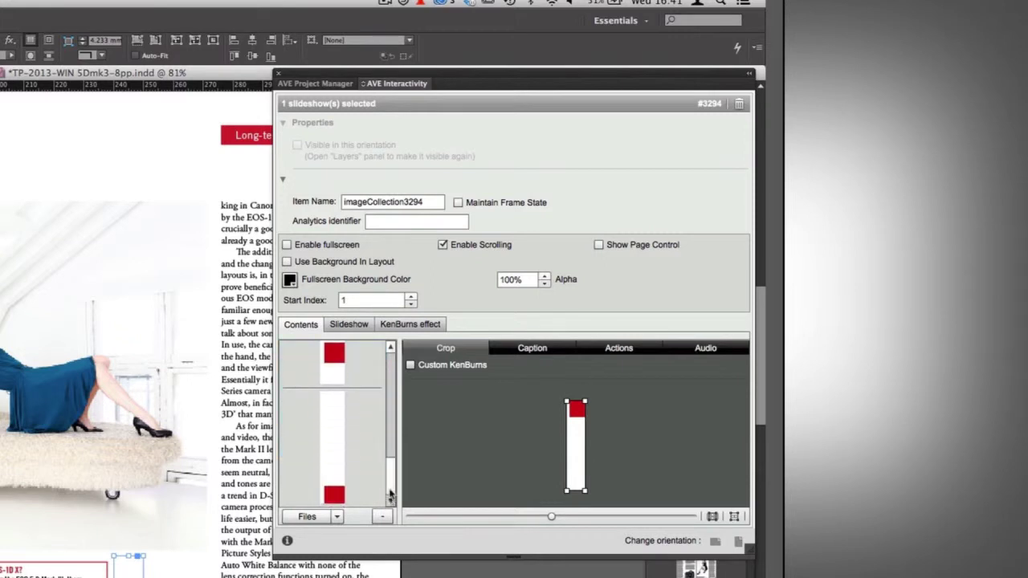
left_click(347, 330)
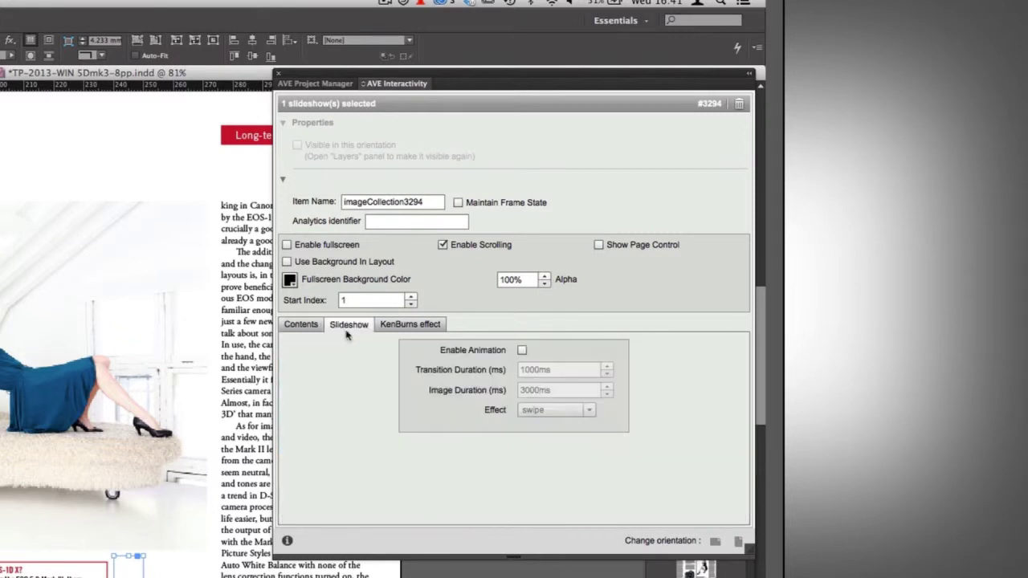
left_click(522, 350)
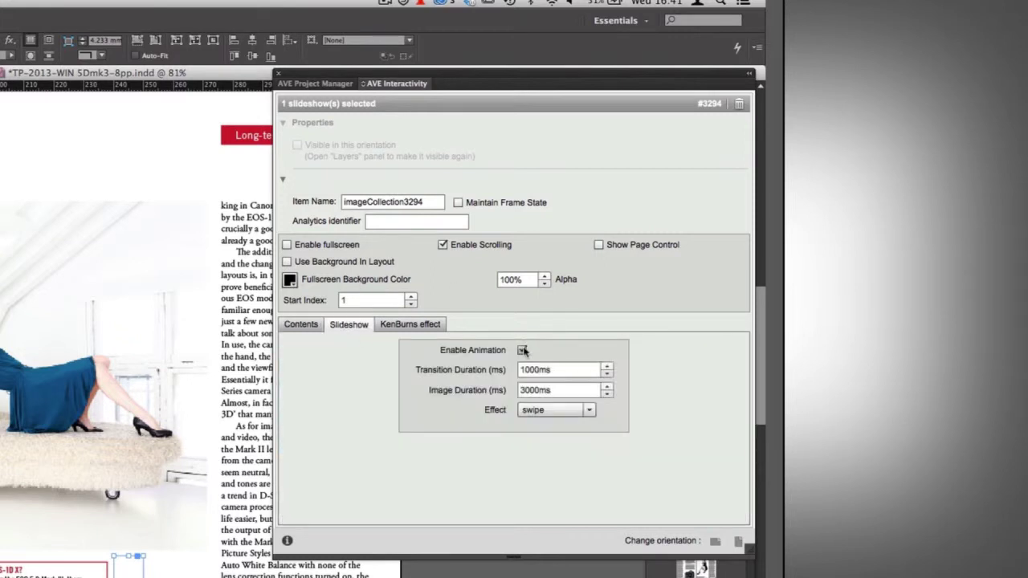
left_click(592, 411)
left_click(567, 443)
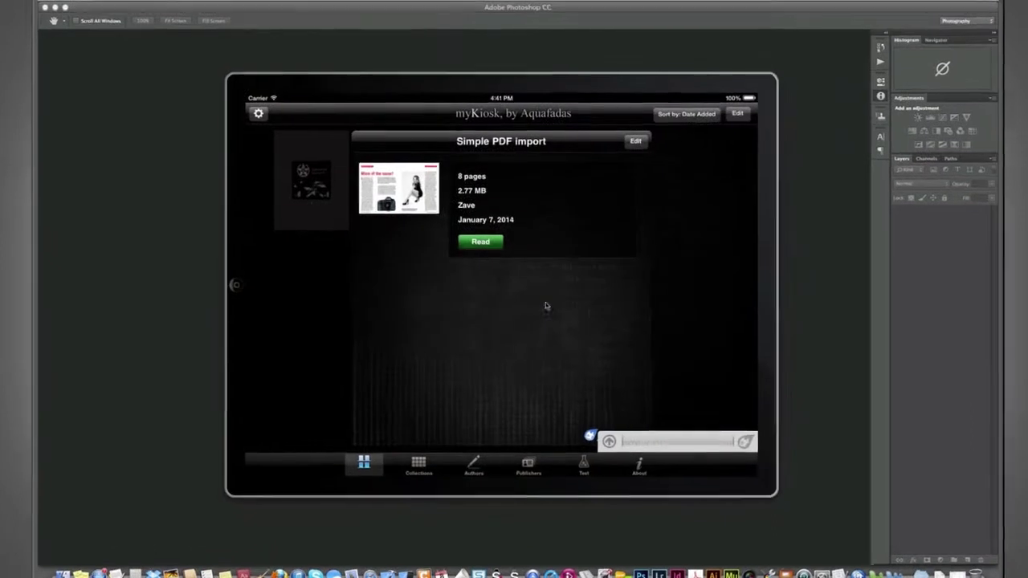
Open the ID import 1 magazine in myKiosk and start guided reading on the opening column.
left_click(321, 294)
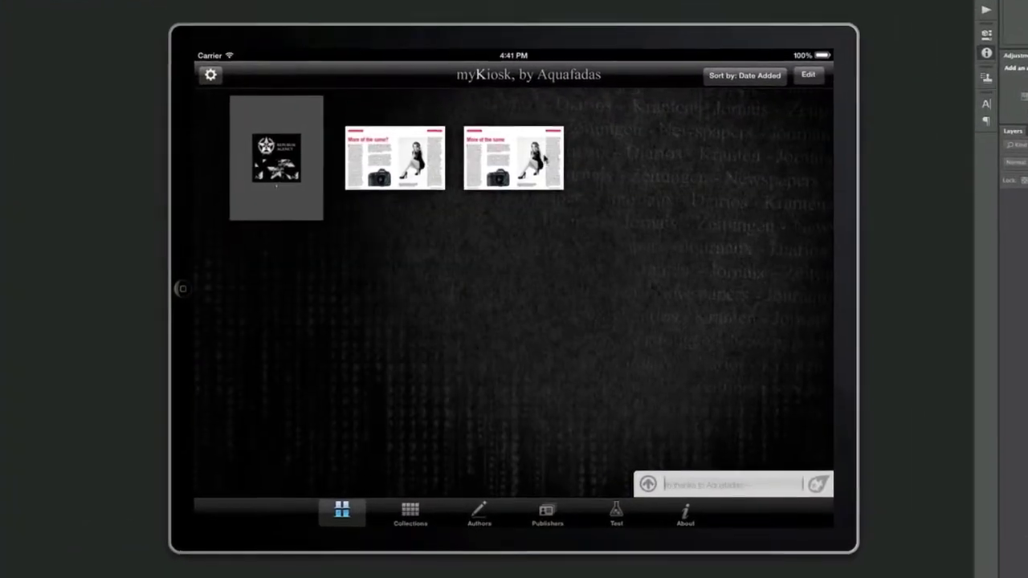
left_click(540, 158)
left_click(488, 233)
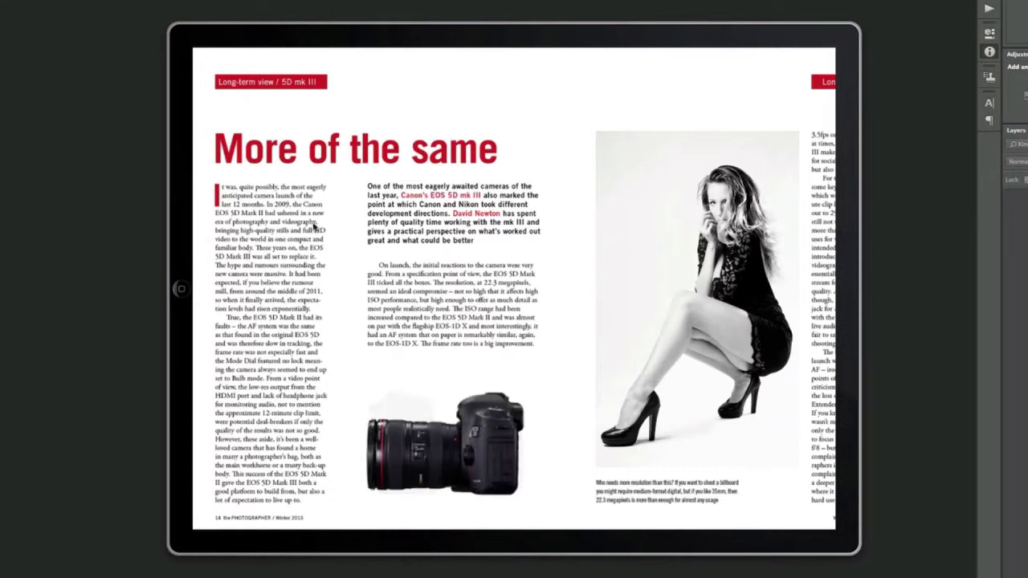
double_click(272, 218)
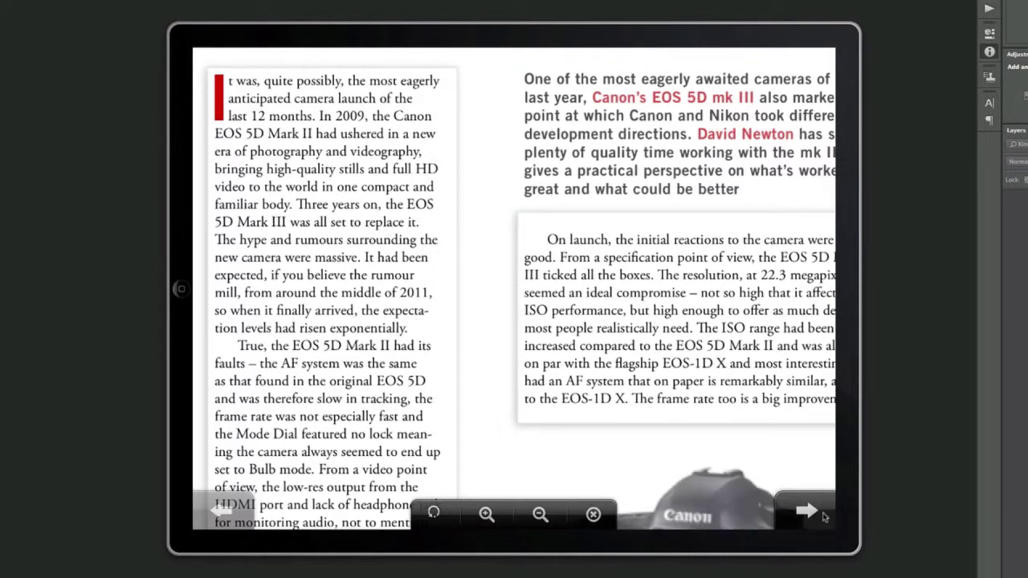
Step through guided-reading views to the EOS-1D X box and right column, zooming out twice.
scroll(819, 517, "down", 3)
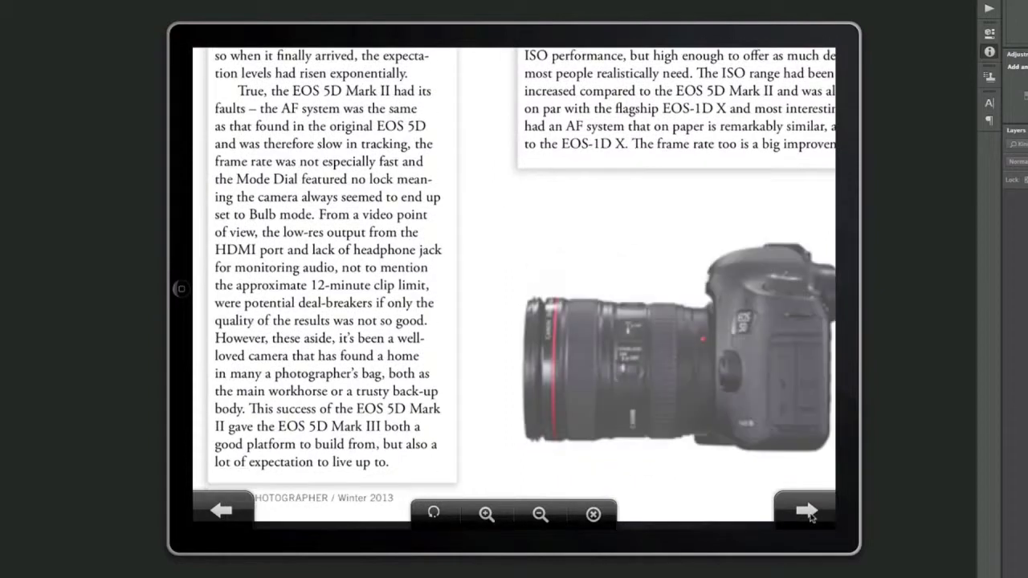
left_click(806, 512)
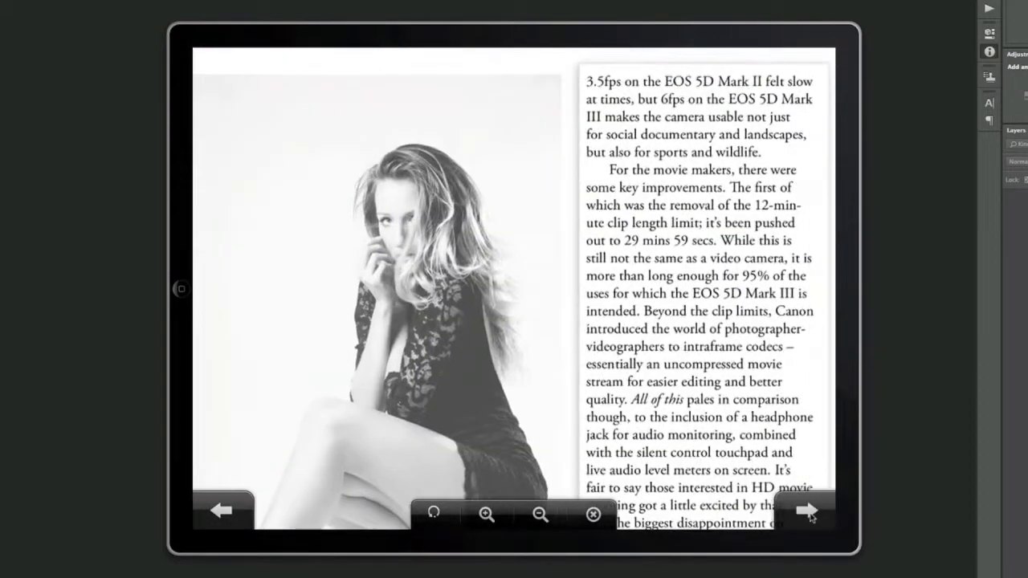
left_click(806, 512)
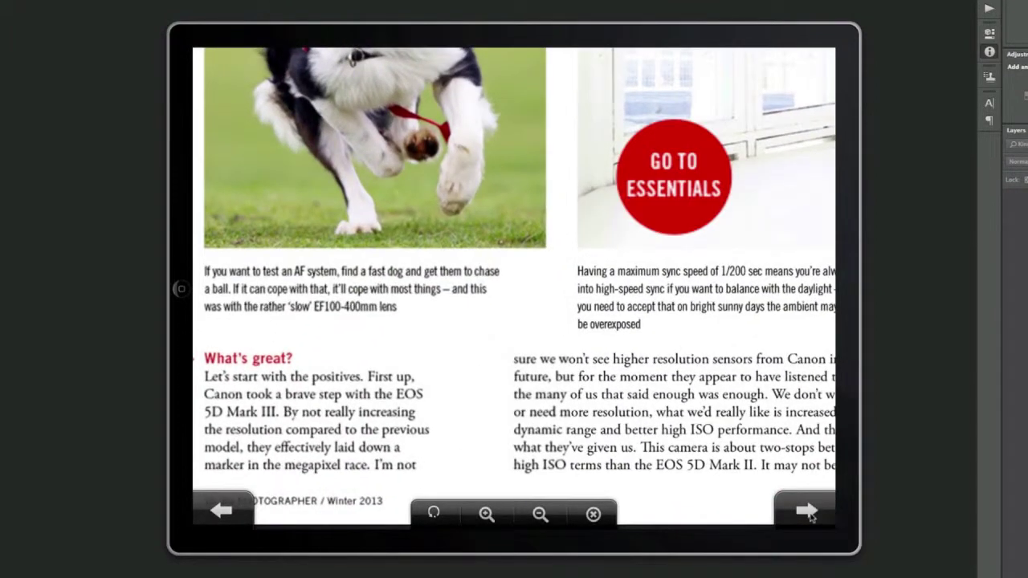
left_click(809, 518)
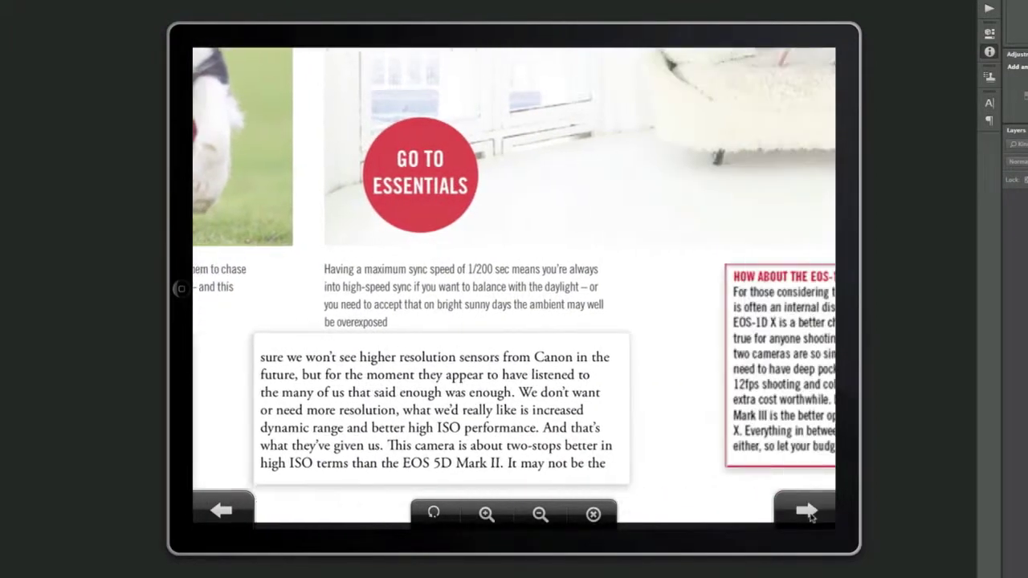
left_click(810, 518)
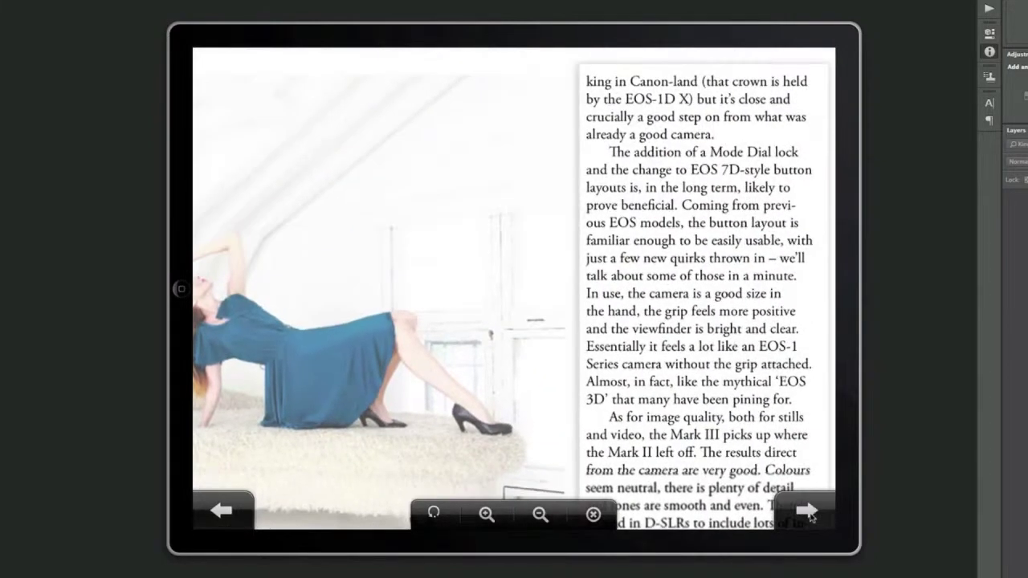
left_click(809, 518)
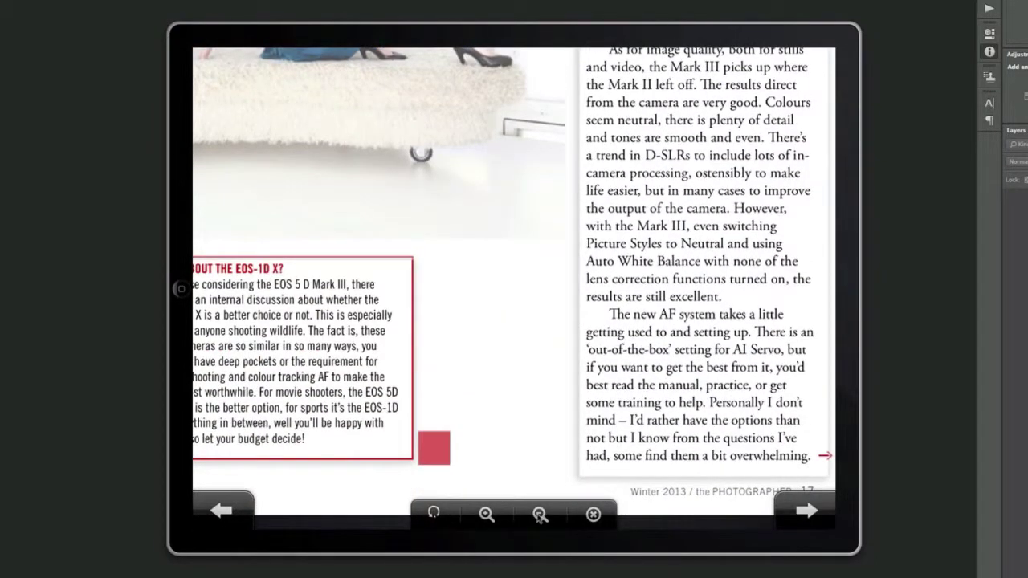
left_click(540, 514)
left_click(539, 516)
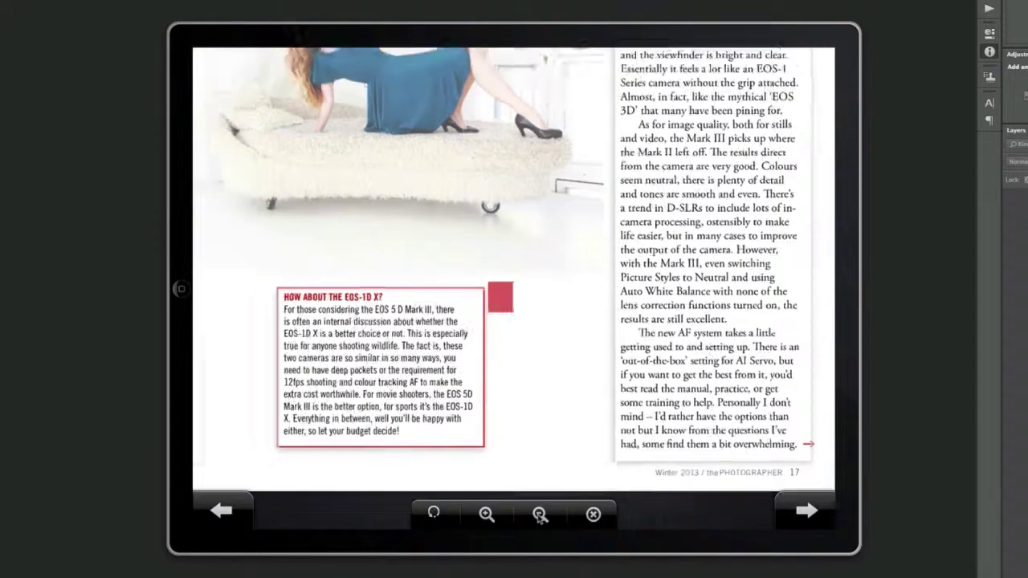
Restart guided reading, advance past the camera and woman photos, then exit to the full spread.
left_click(435, 516)
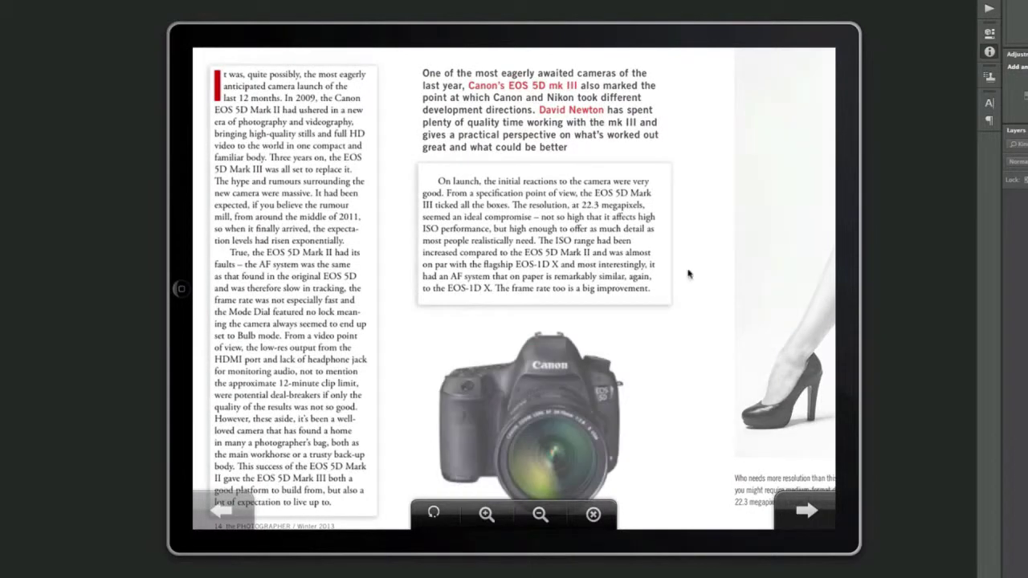
left_click(807, 512)
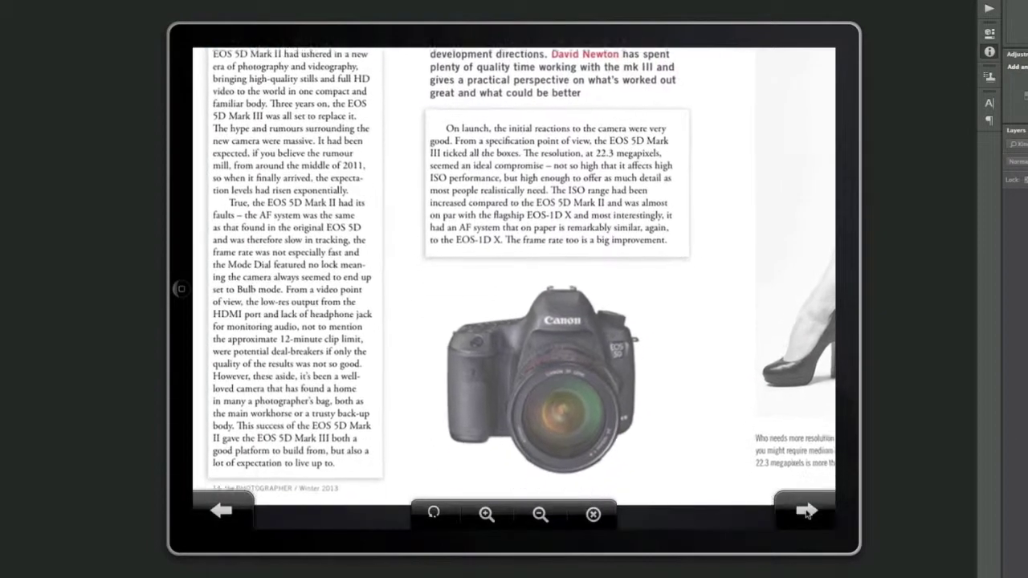
left_click(807, 512)
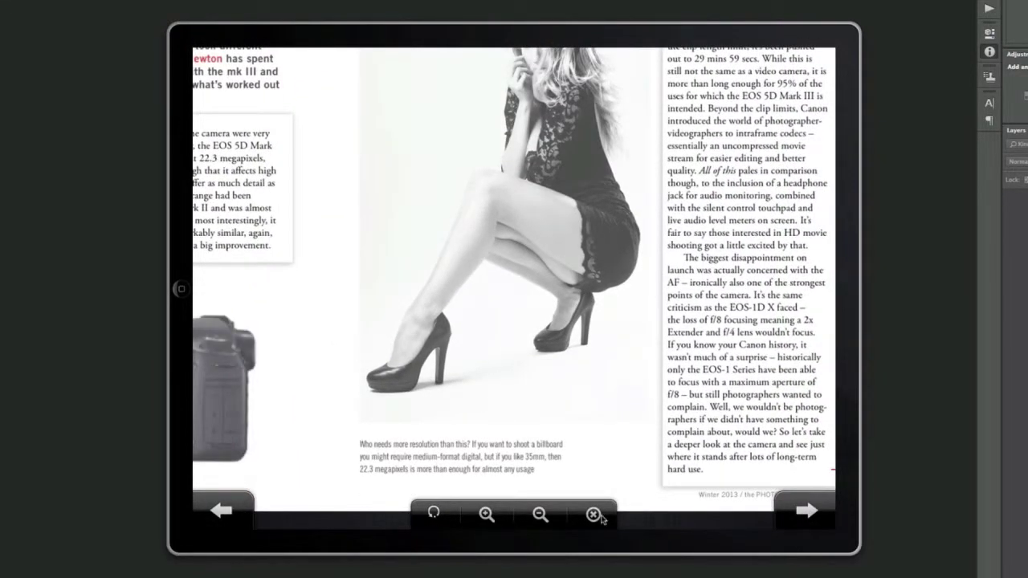
left_click(594, 515)
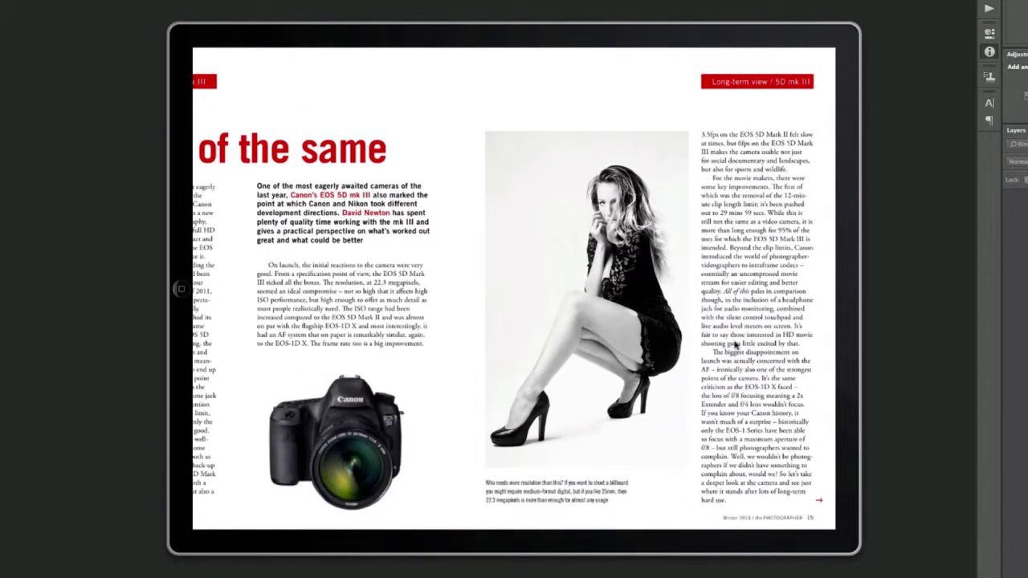
Swipe through the spreads, follow page 17's GO TO ESSENTIALS link, and zoom into page 20's Essentials box.
left_click_drag(735, 344, 436, 344)
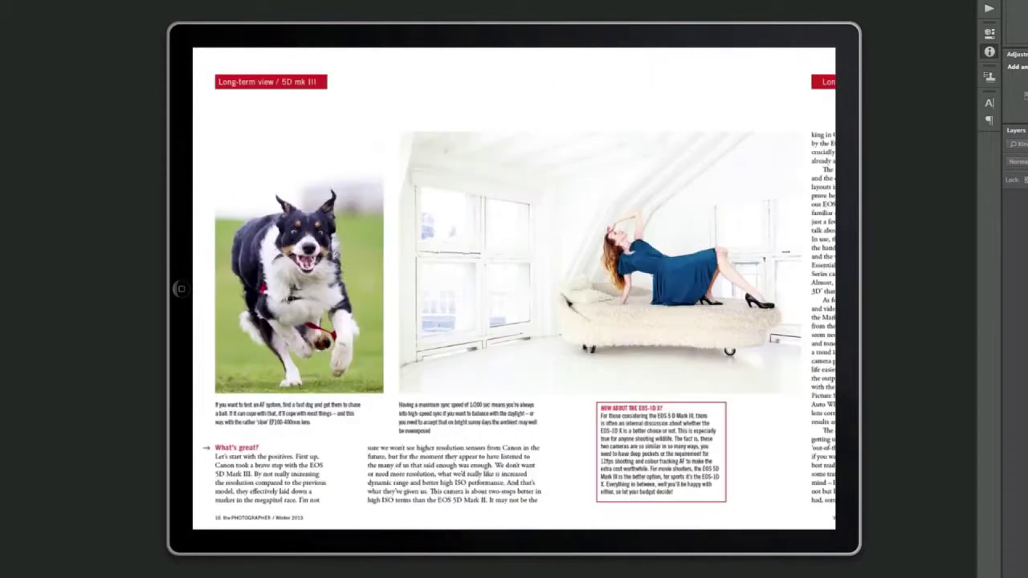
left_click_drag(707, 334, 434, 334)
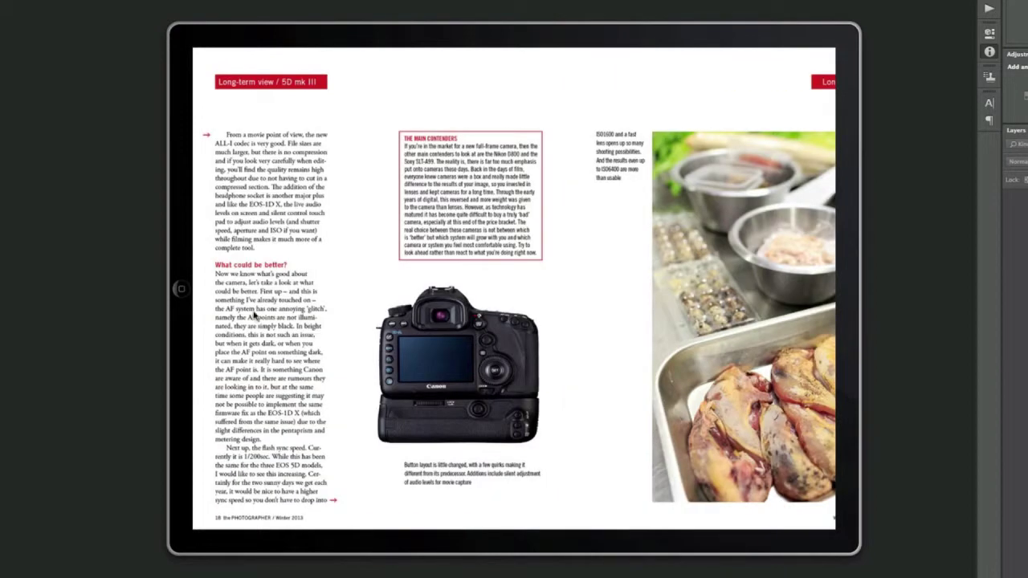
left_click_drag(254, 315, 463, 384)
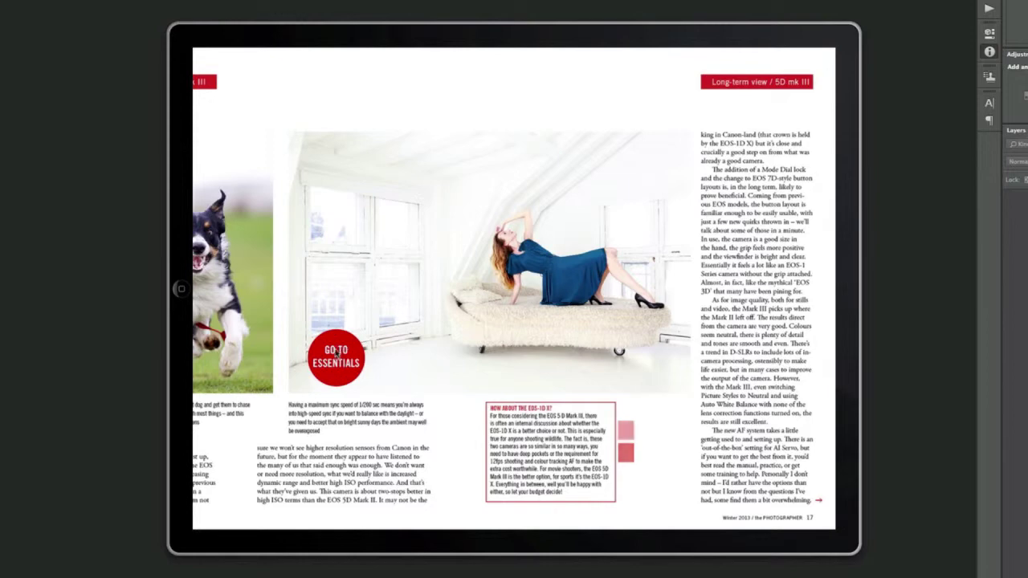
left_click(336, 363)
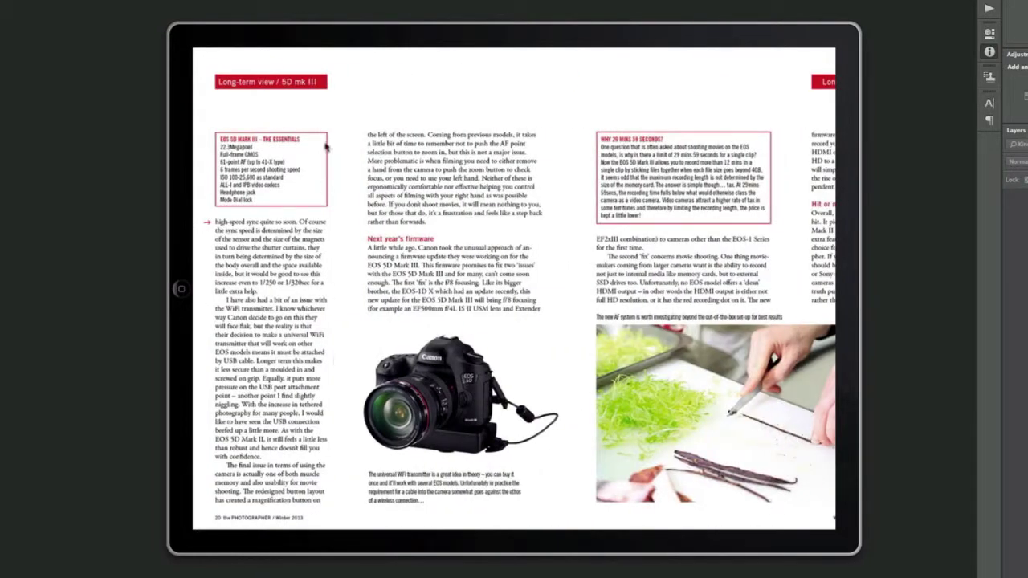
double_click(271, 177)
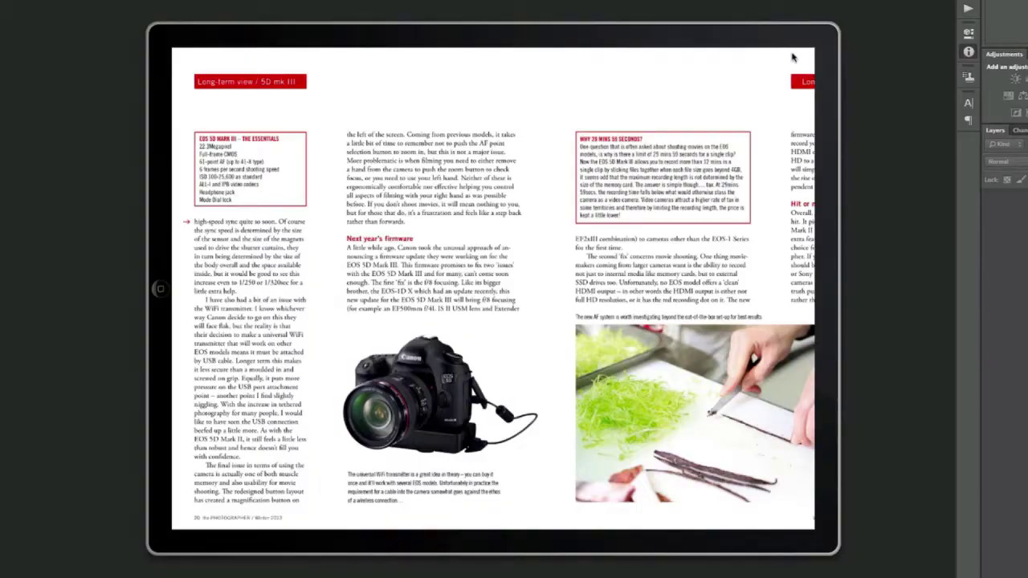
Leave the ID import 1 issue, then read Simple PDF import, turn one spread, and close it.
left_click(190, 63)
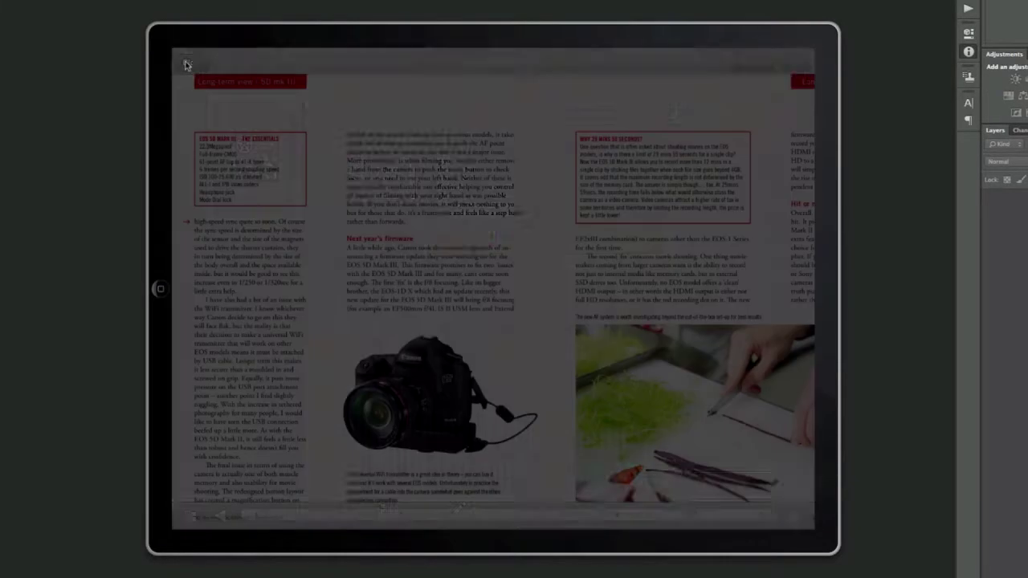
left_click(253, 325)
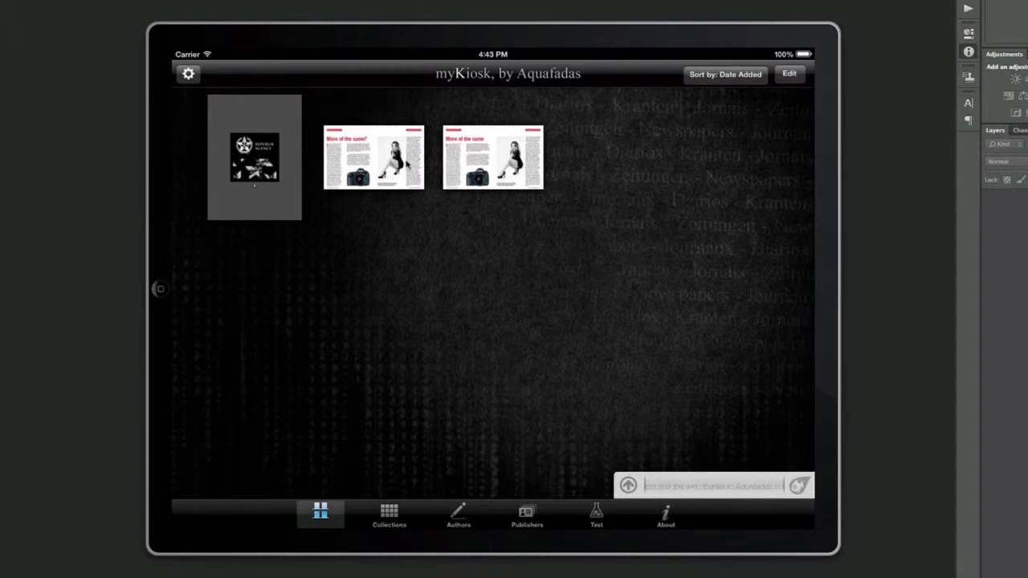
left_click(357, 128)
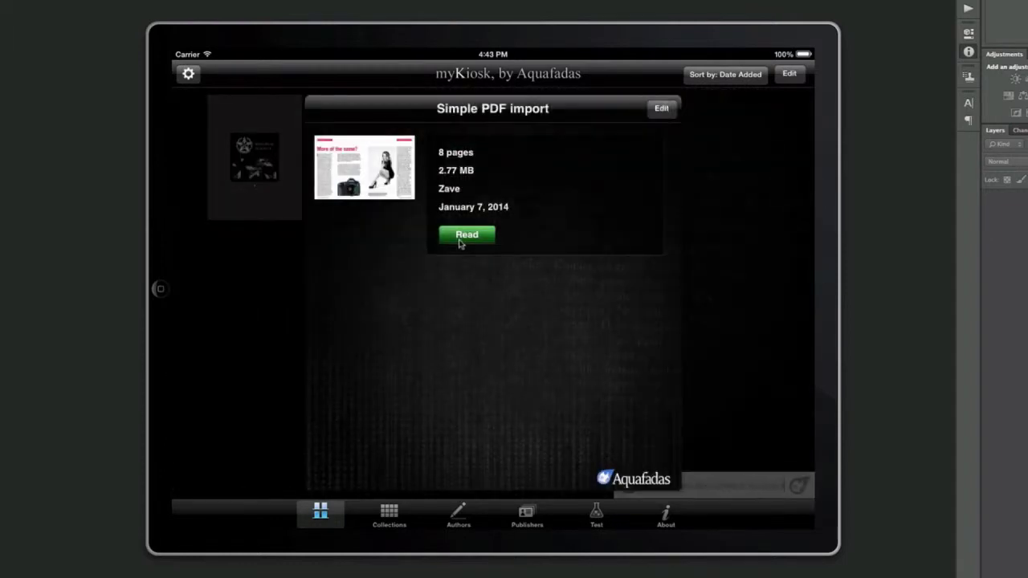
left_click(464, 235)
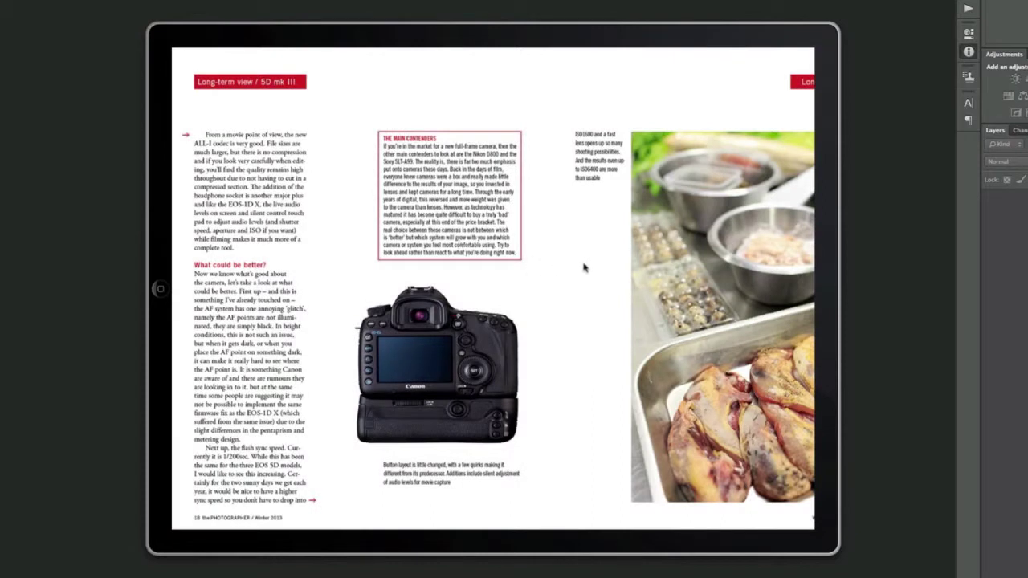
key("Right")
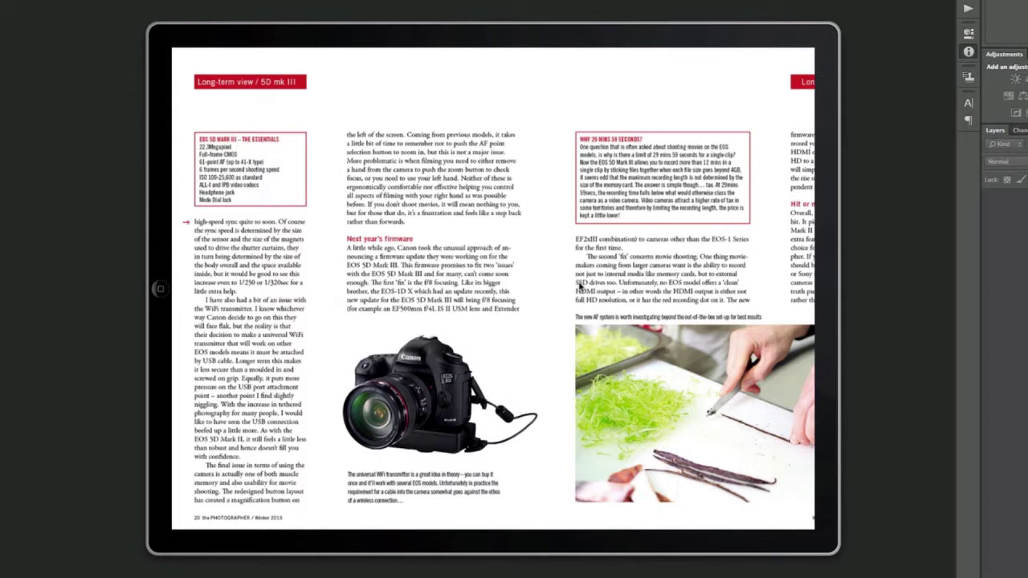
left_click(745, 63)
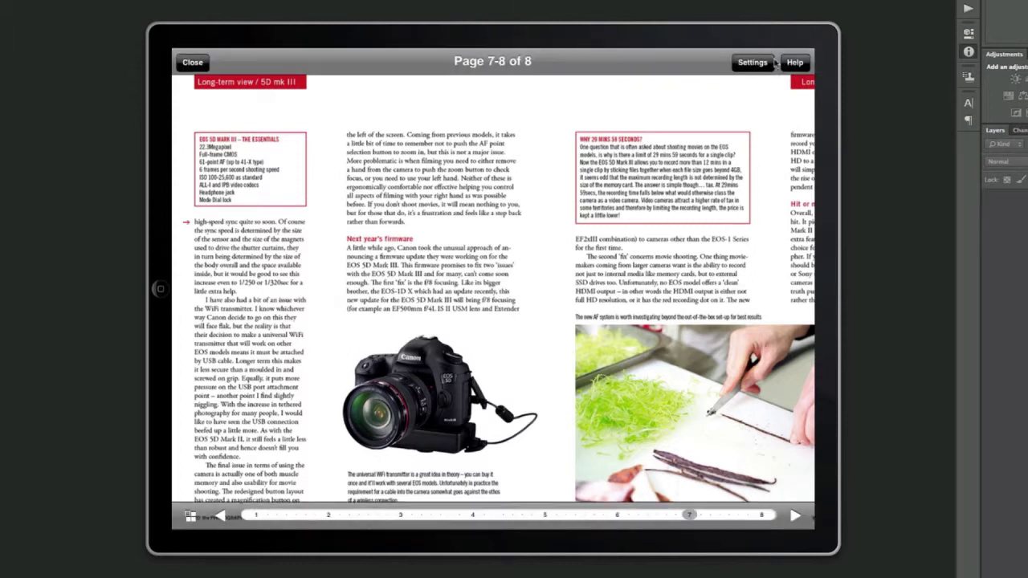
left_click(191, 62)
Dismiss the Simple PDF import popover, leaving the three magazine issues in the library.
left_click(285, 277)
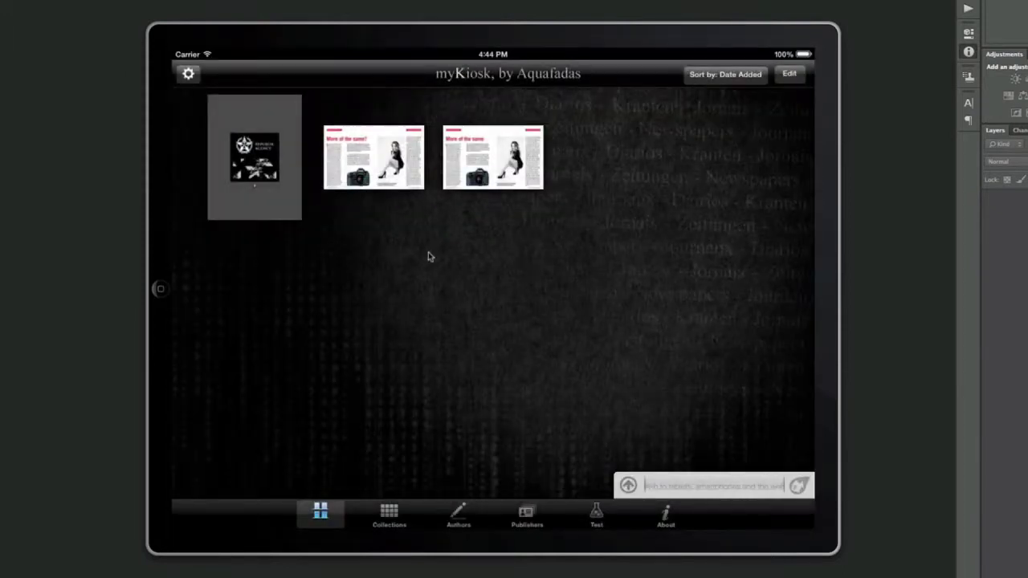